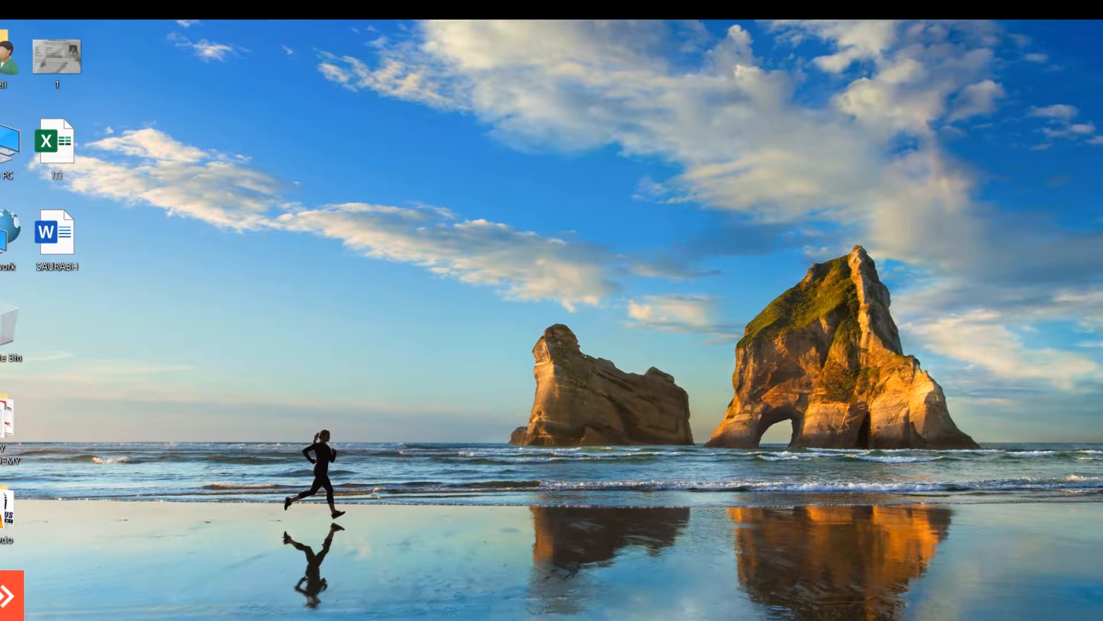
# - Launch Excel, create a new blank workbook and maximize its window
pyautogui.press('super+r')
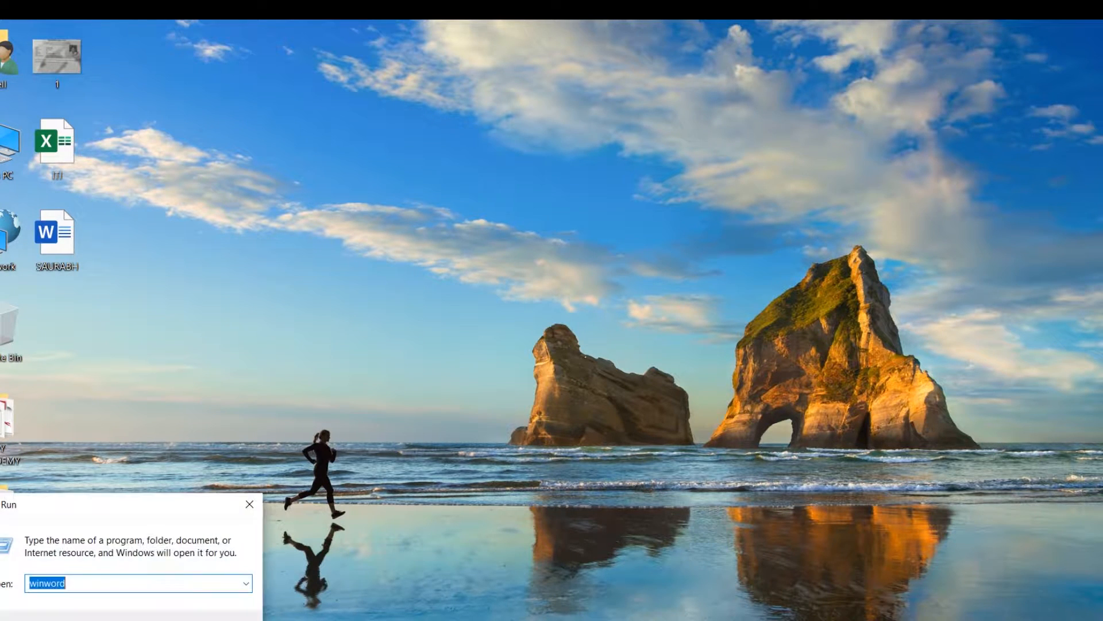
pyautogui.write('exce')
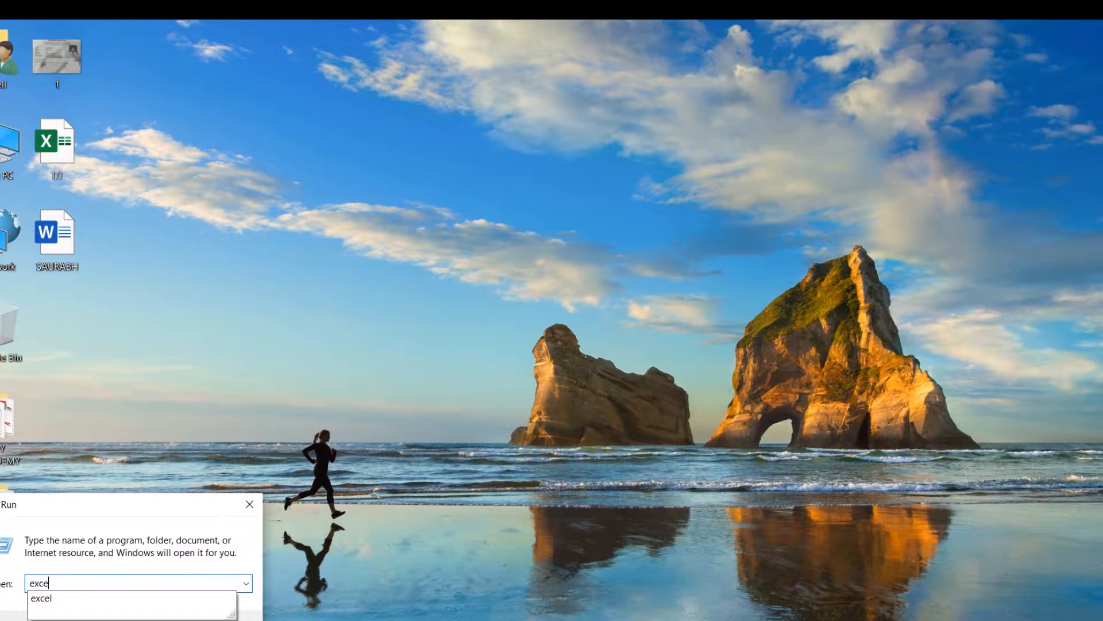
pyautogui.write('l')
pyautogui.press('Return')
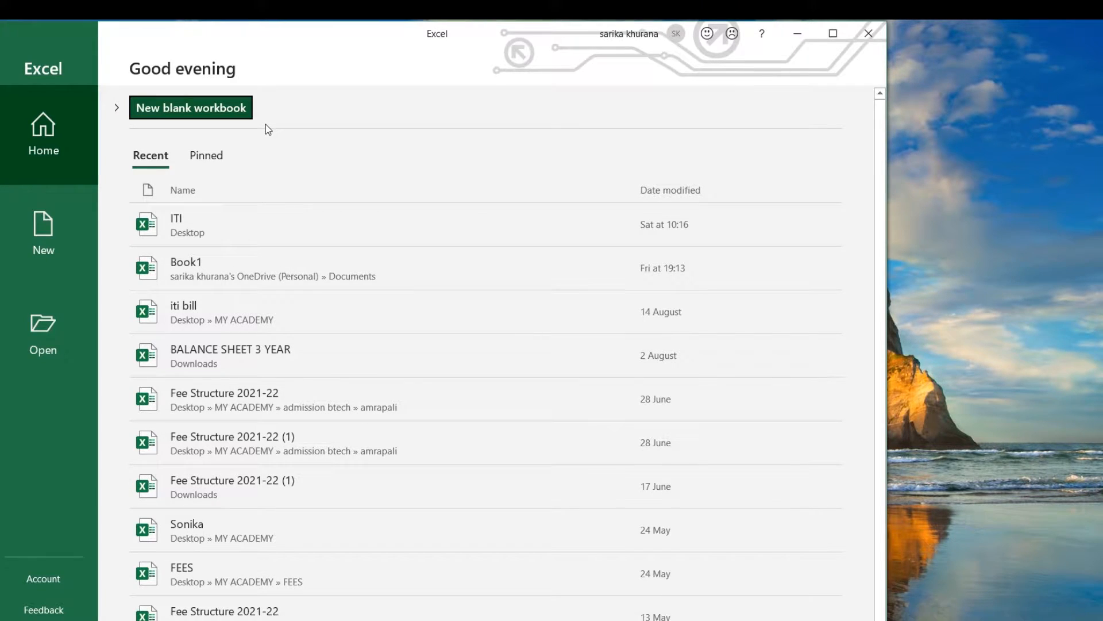
pyautogui.click(252, 115)
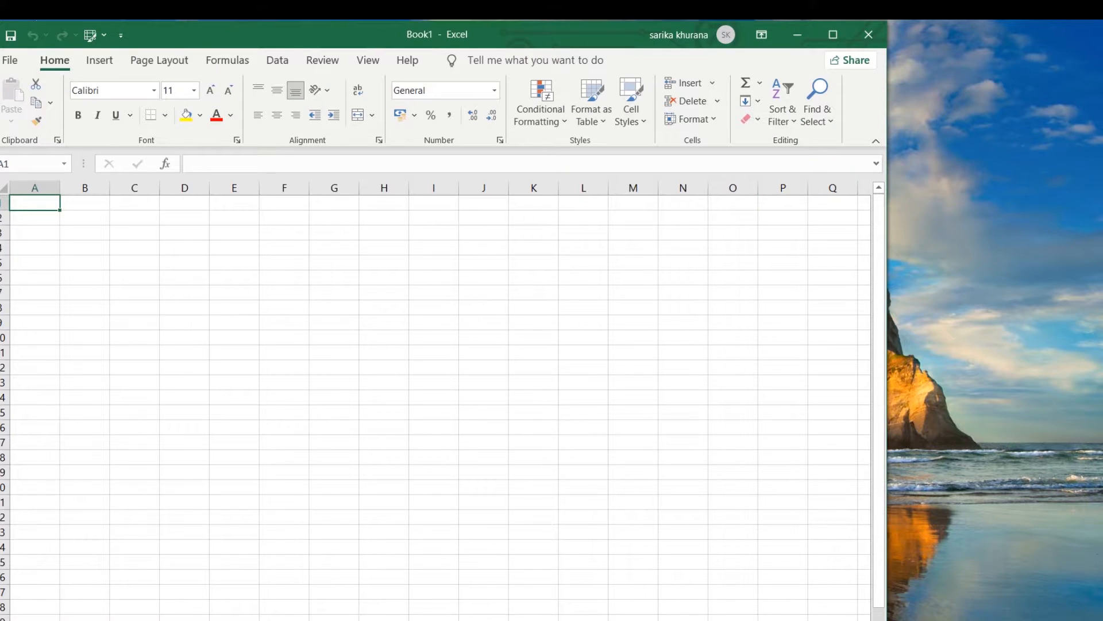
pyautogui.click(834, 35)
# - Enter the label "loan" in cell E1 of the blank sheet
pyautogui.scroll(9, 311, 300)
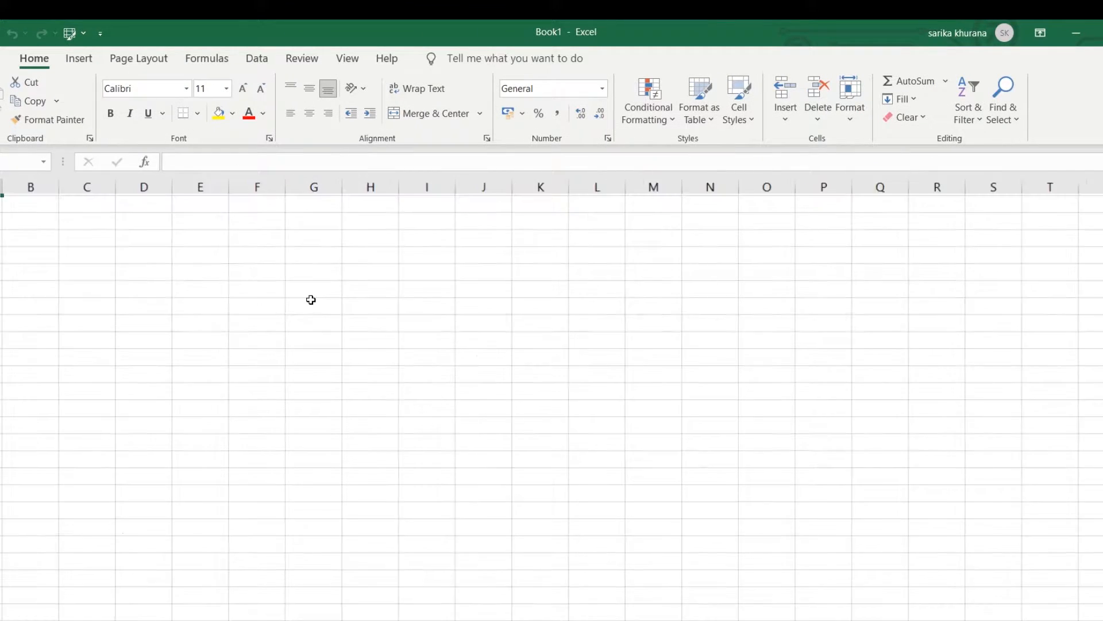
pyautogui.scroll(3, 310, 299)
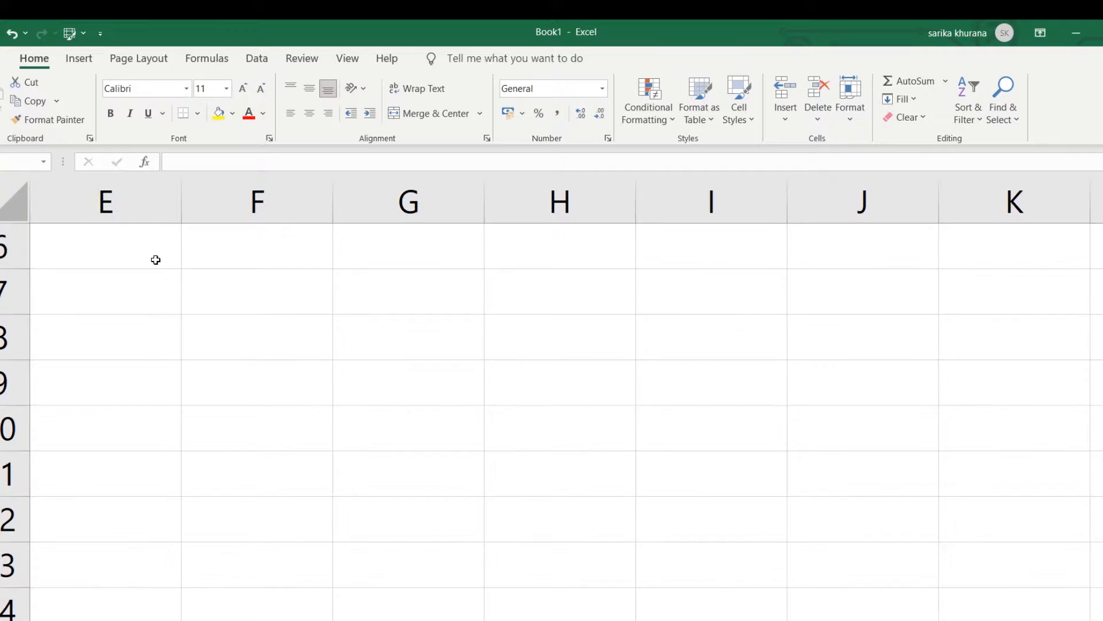
pyautogui.click(155, 260)
pyautogui.press('Up')
pyautogui.press('Up')
pyautogui.press('Up')
pyautogui.press('Up')
pyautogui.press('Up')
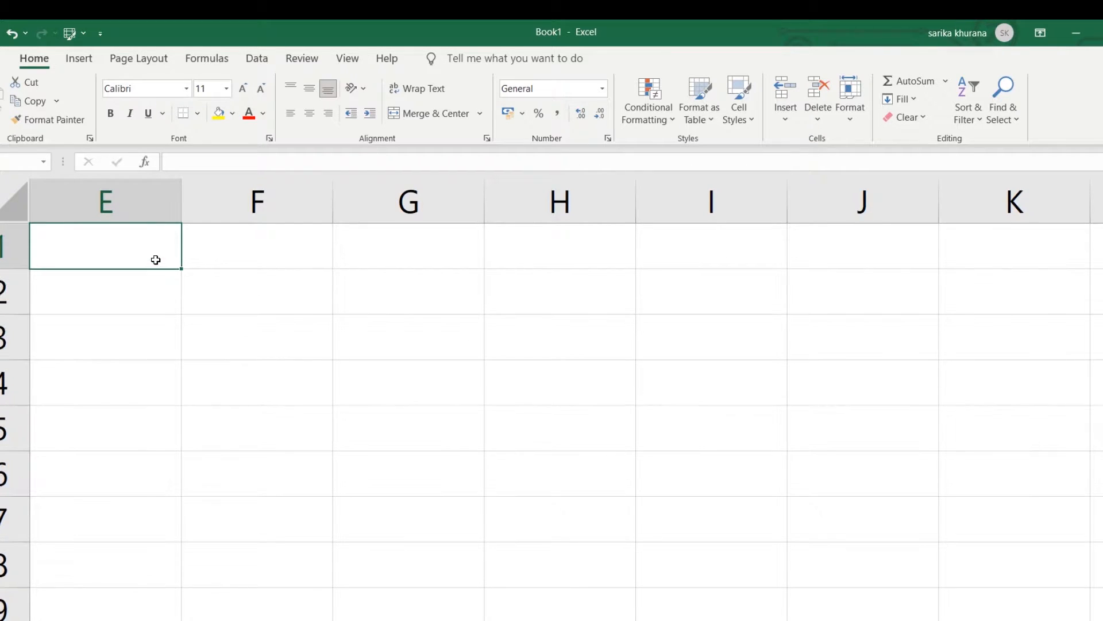
pyautogui.write('loa')
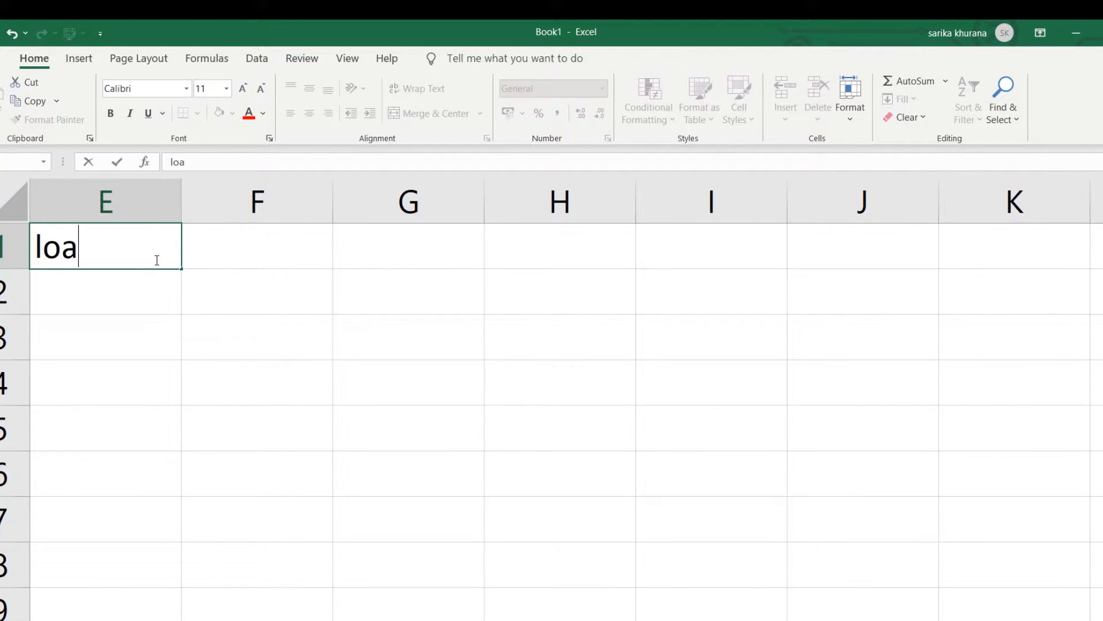
pyautogui.write('n')
pyautogui.press('Return')
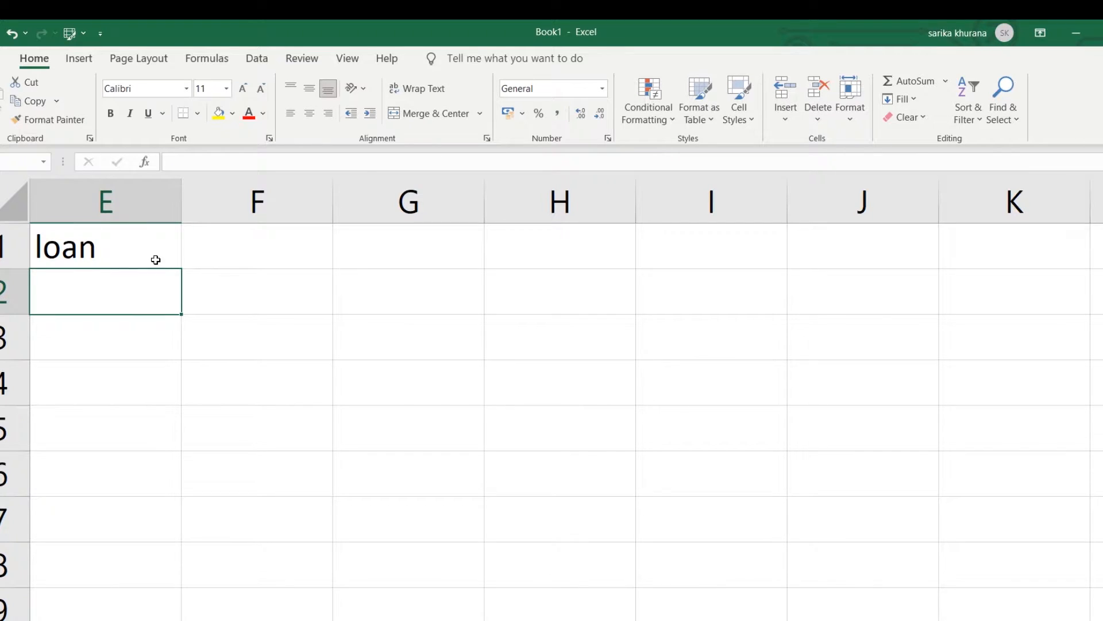
# - Capitalize the first letter of the label in cell E1 so it reads "Loan"
pyautogui.doubleClick(46, 243)
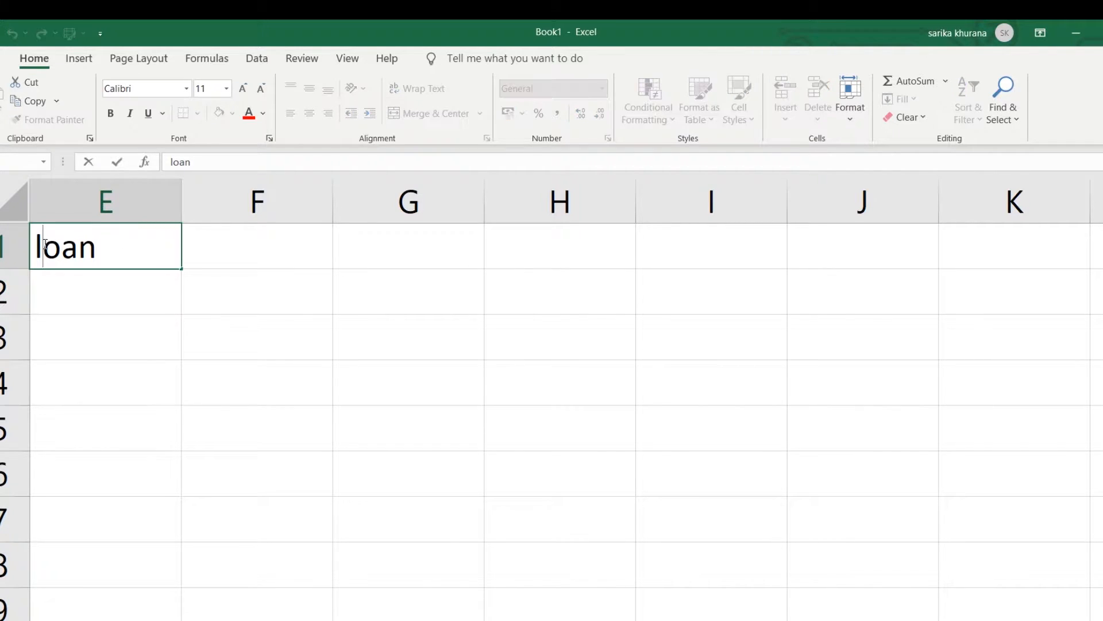
pyautogui.press('BackSpace')
pyautogui.write('L')
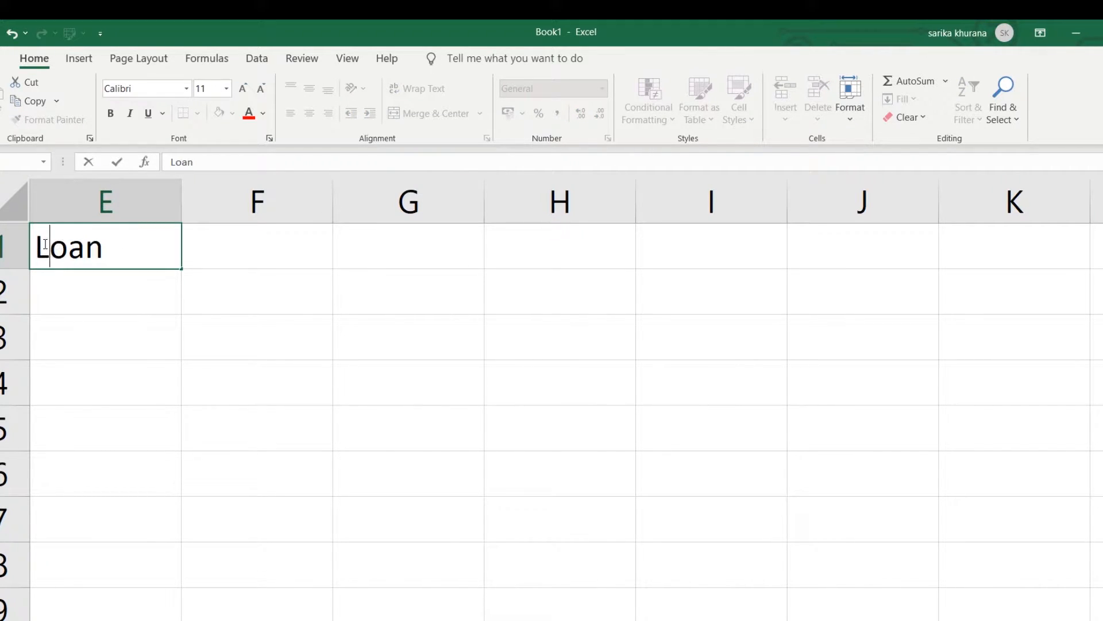
# - Enter the labels "%" in cell E2 and "TERM" in cell E3, below the Loan label
pyautogui.click(61, 284)
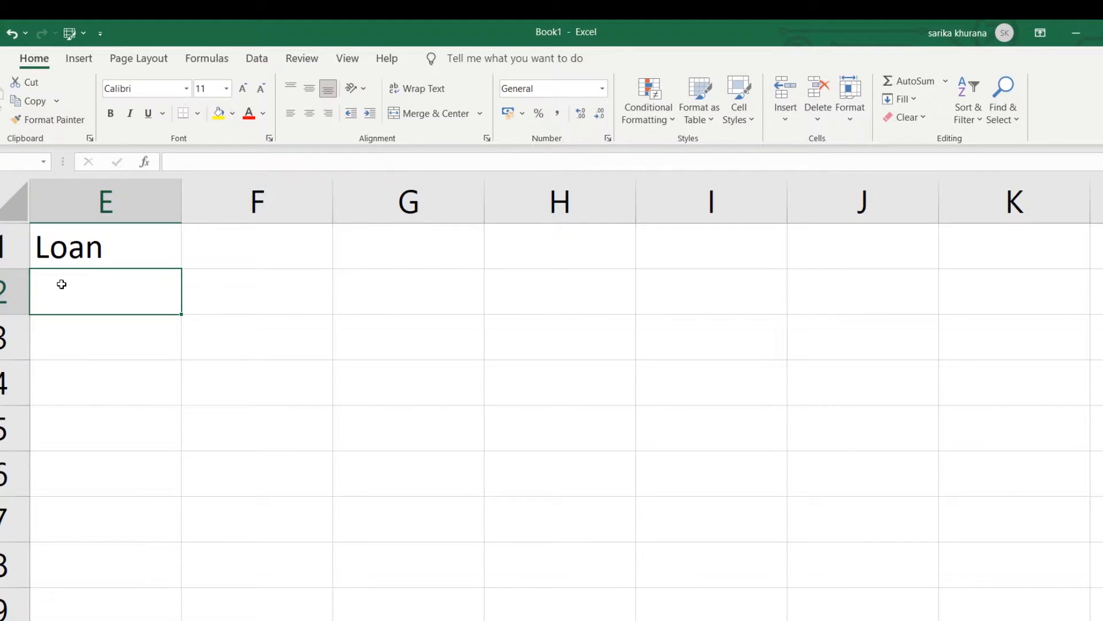
pyautogui.write('%')
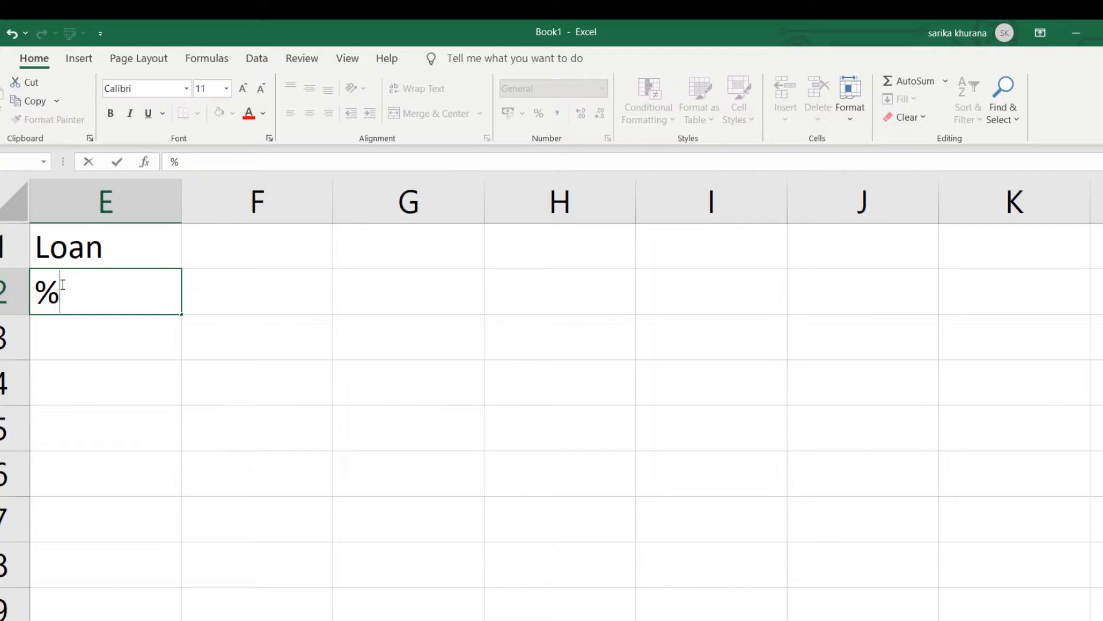
pyautogui.press('Return')
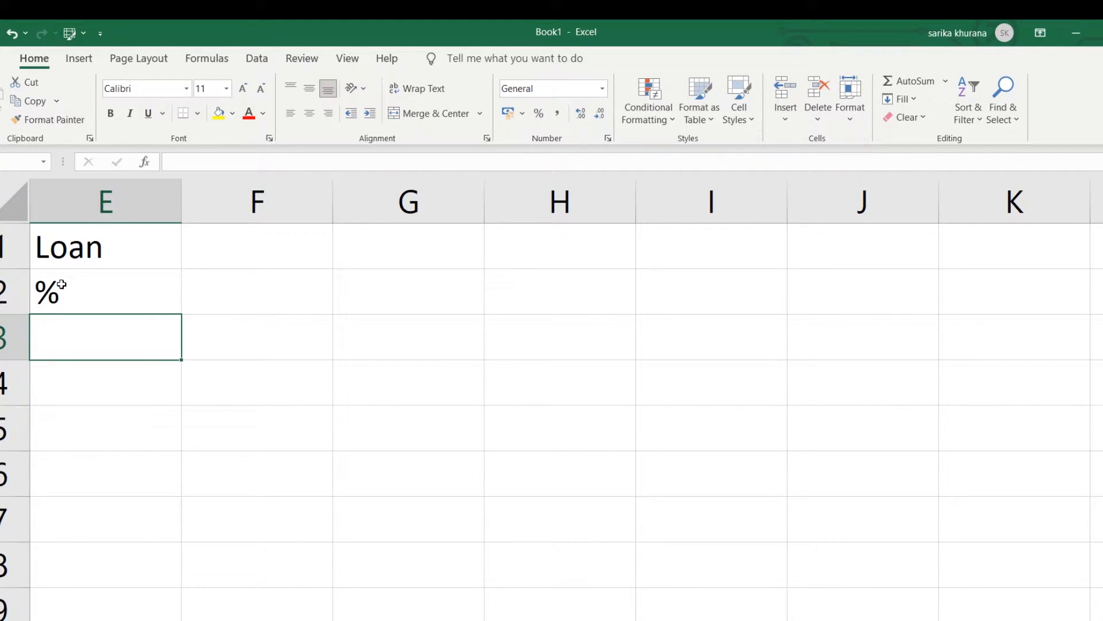
pyautogui.write('TE')
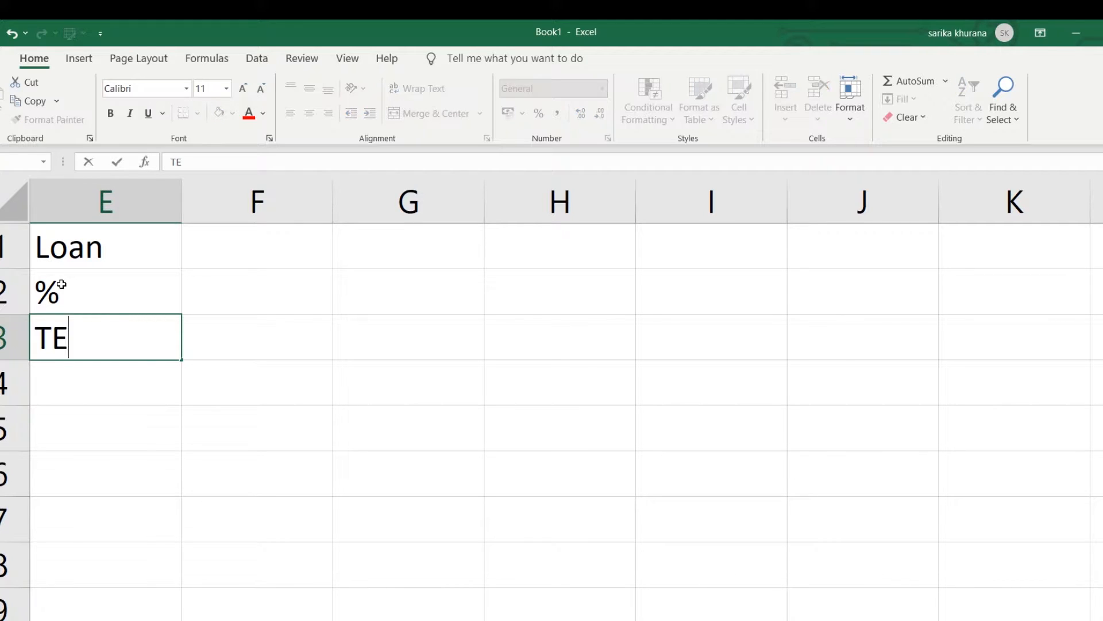
pyautogui.write('RM')
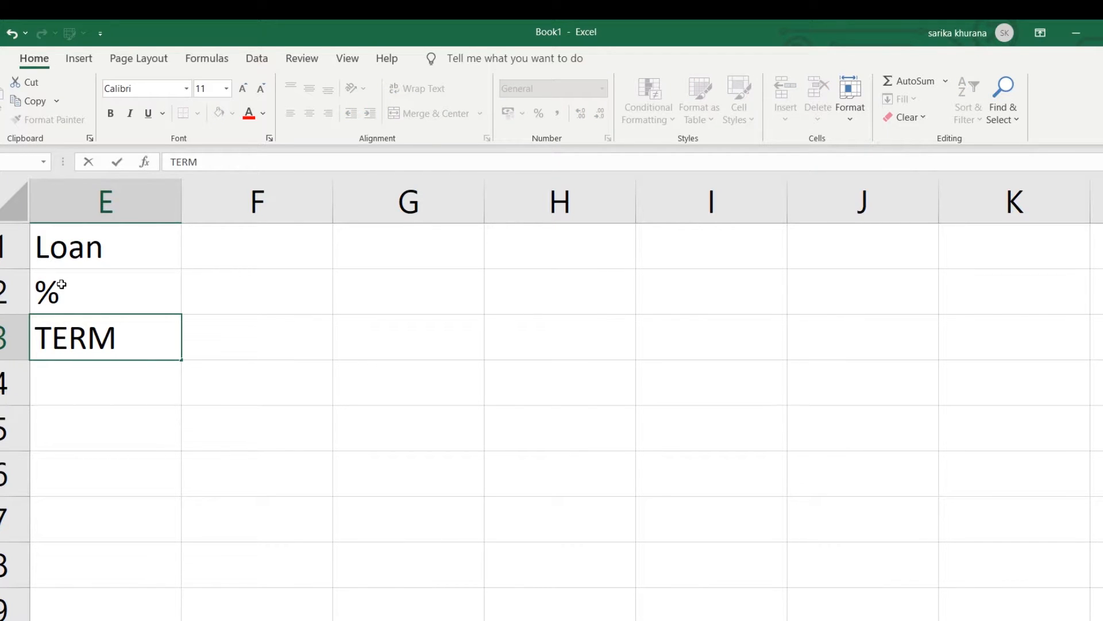
pyautogui.press('Tab')
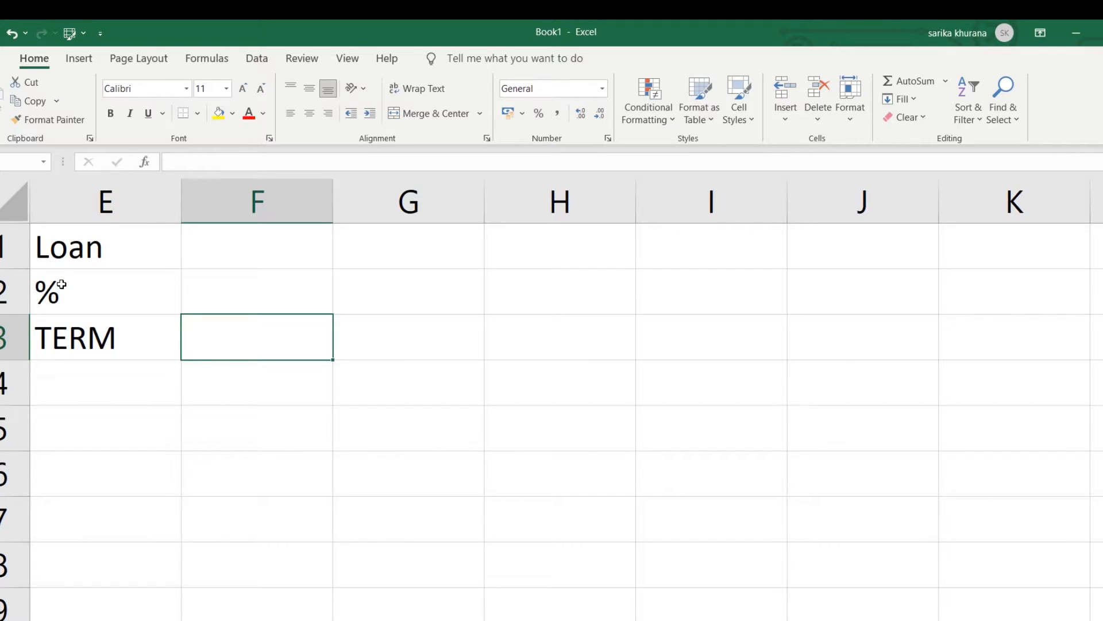
pyautogui.press('Down')
pyautogui.press('Left')
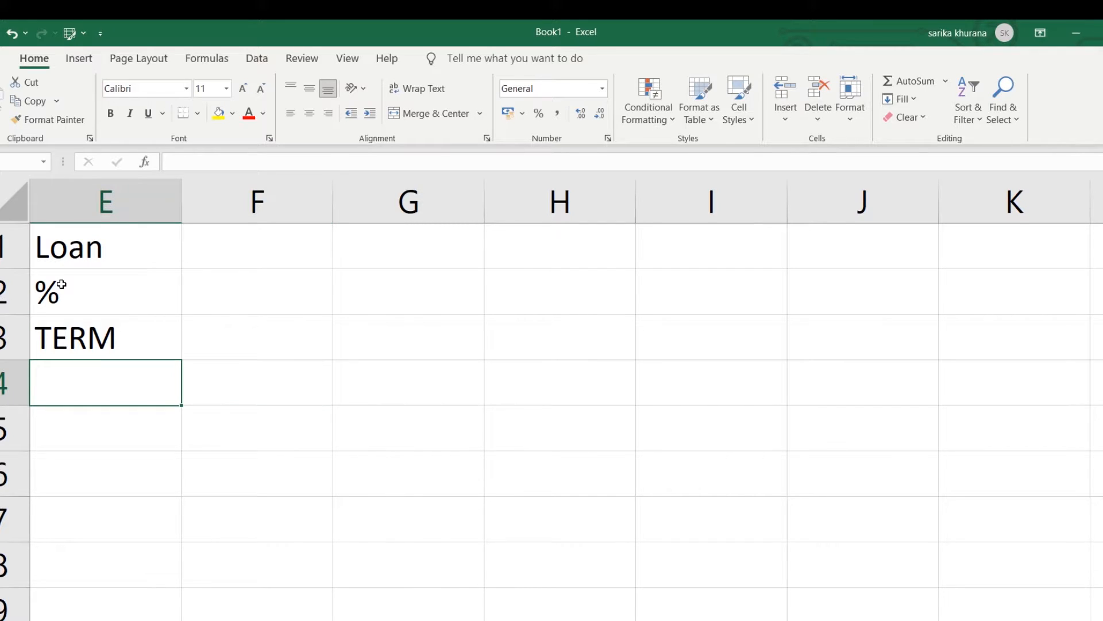
# - Fill in the loan values beside their labels: 500000 in F1, 9% in F2 and 4 in F3
pyautogui.click(239, 246)
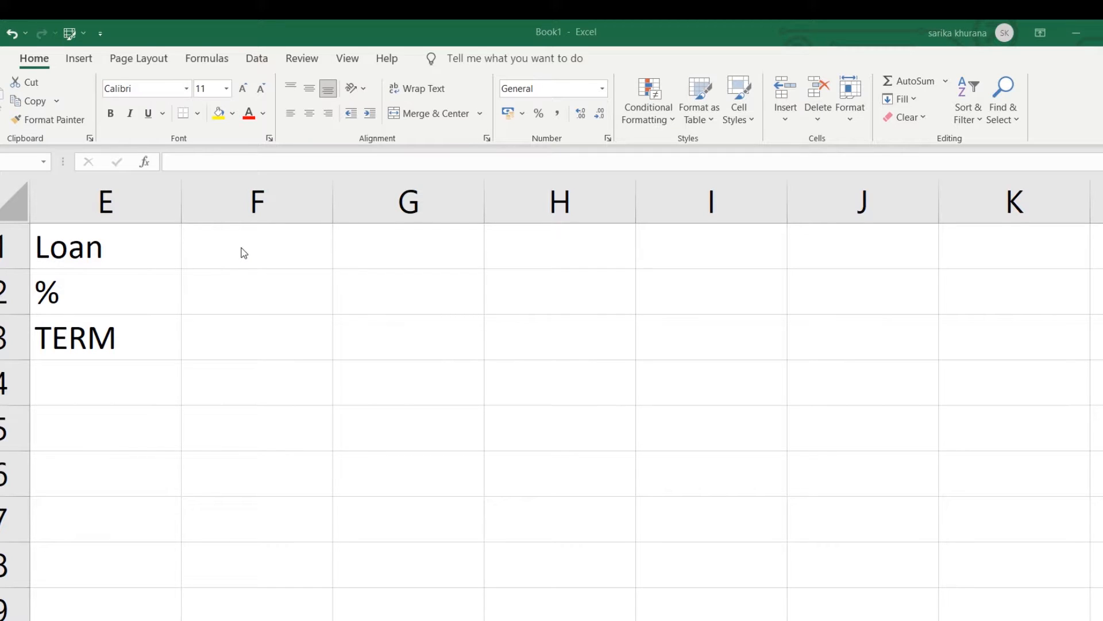
pyautogui.click(244, 252)
pyautogui.write('500')
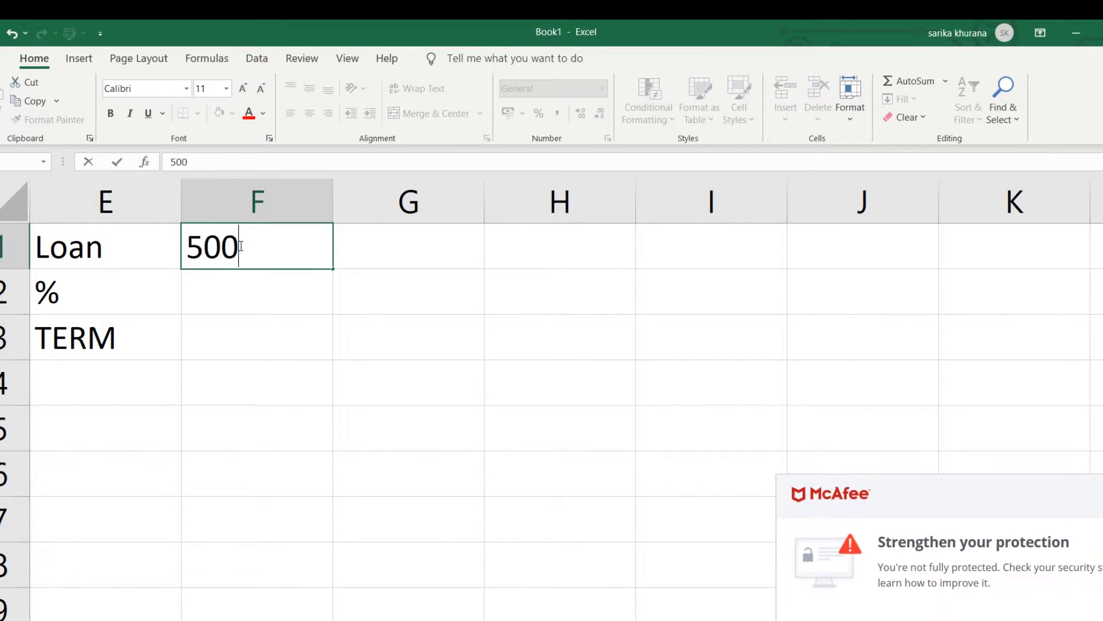
pyautogui.write('000')
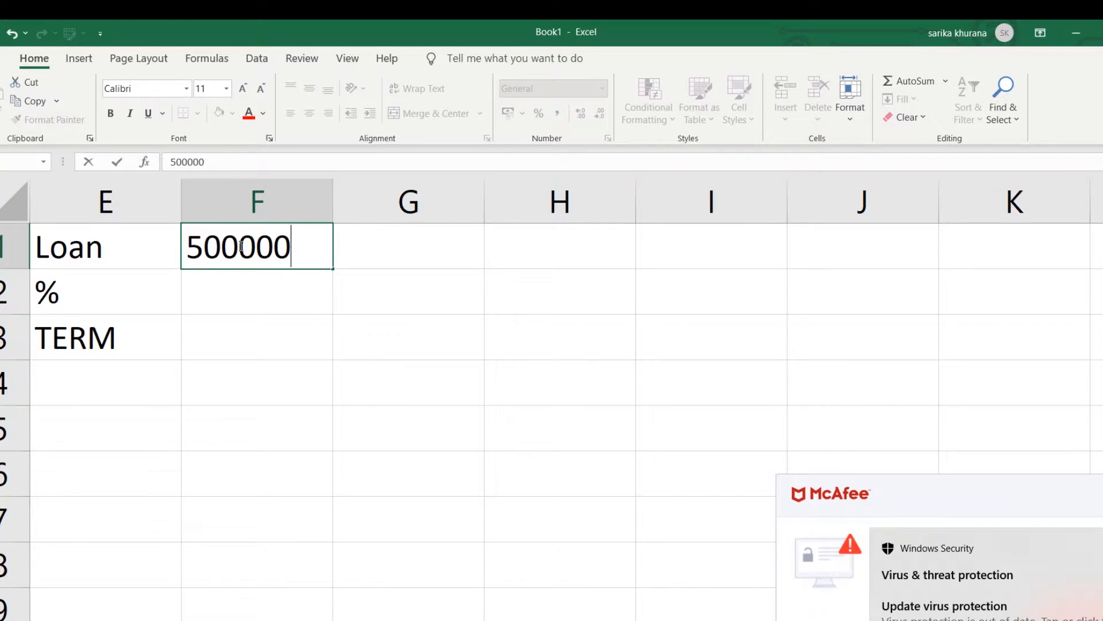
pyautogui.click(224, 295)
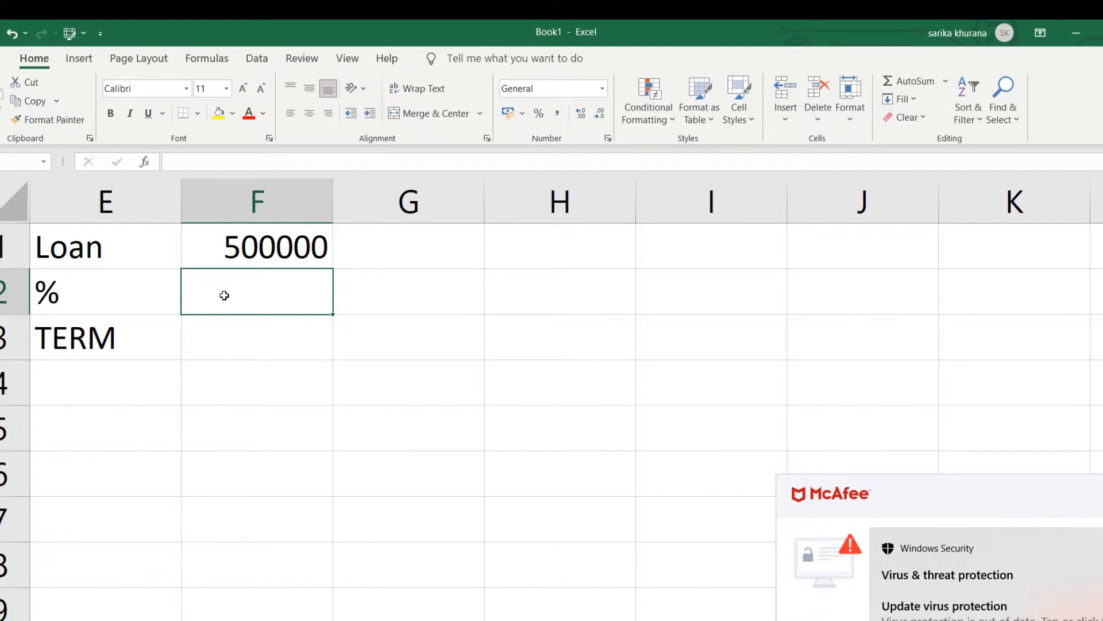
pyautogui.write('9')
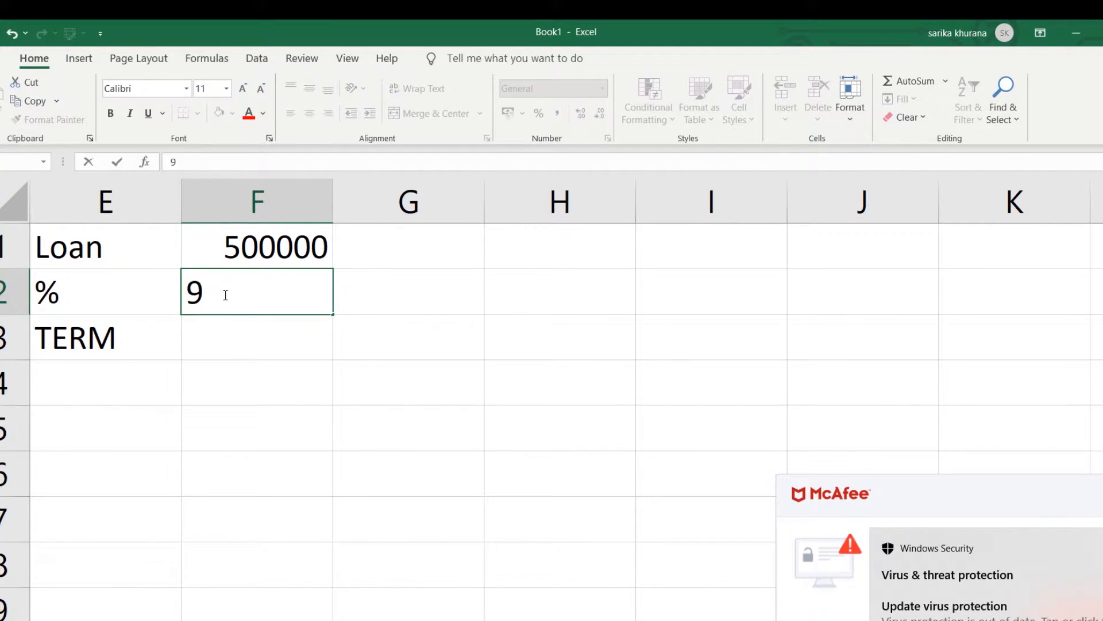
pyautogui.write('%')
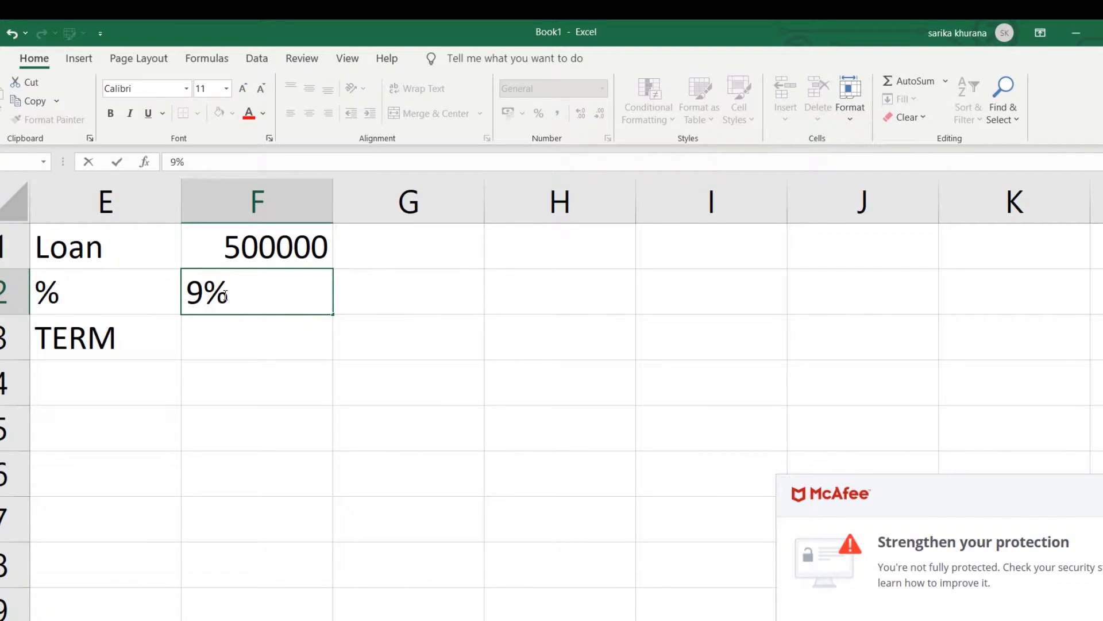
pyautogui.click(241, 335)
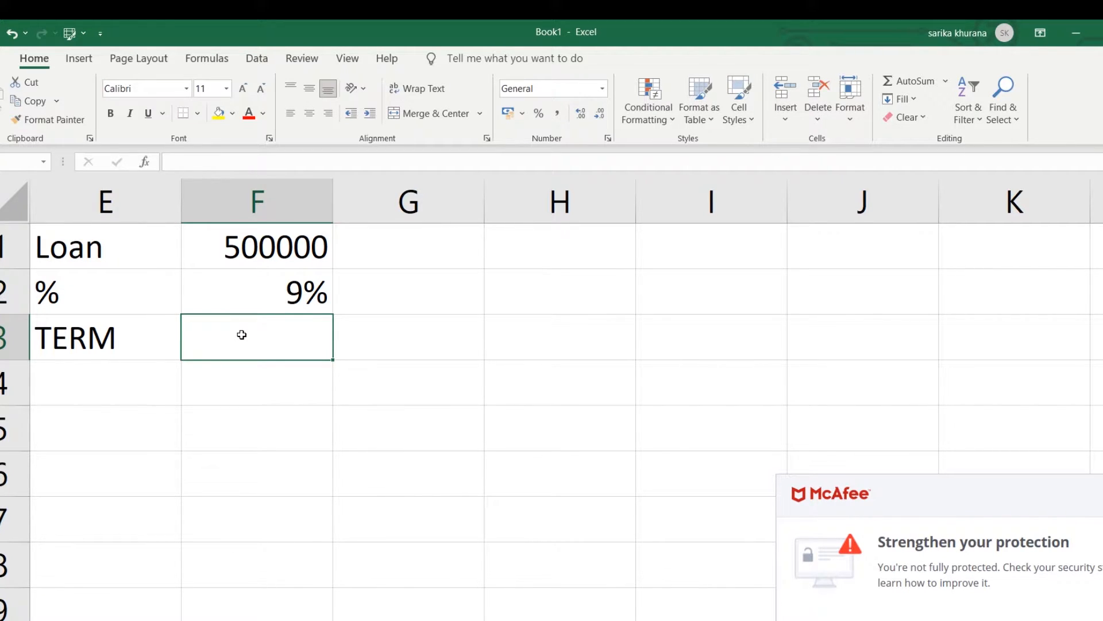
pyautogui.write('4')
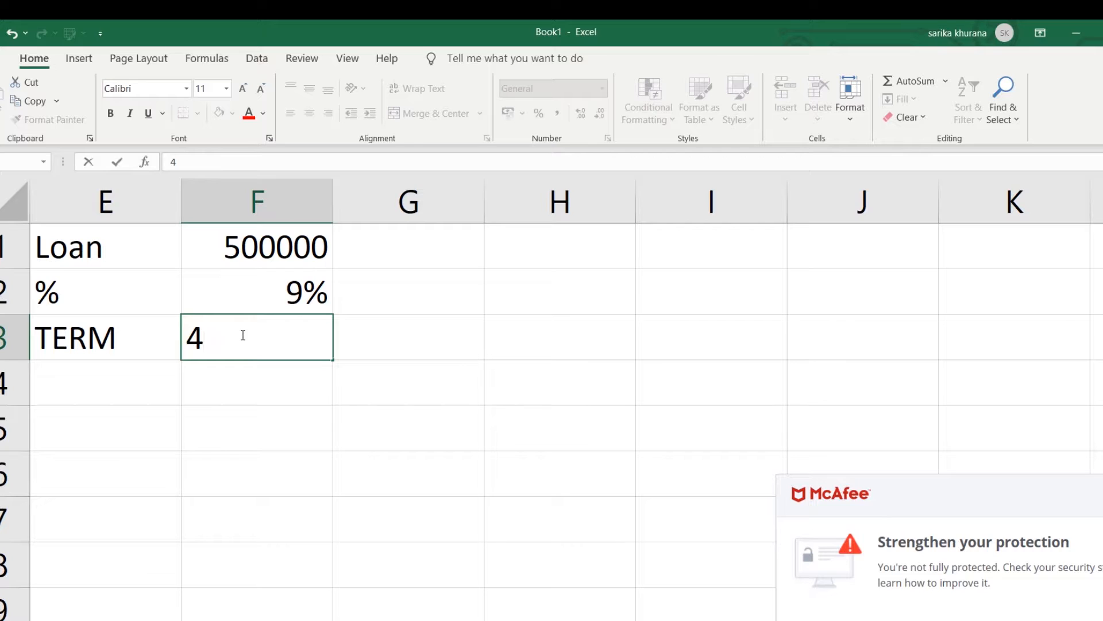
pyautogui.click(254, 424)
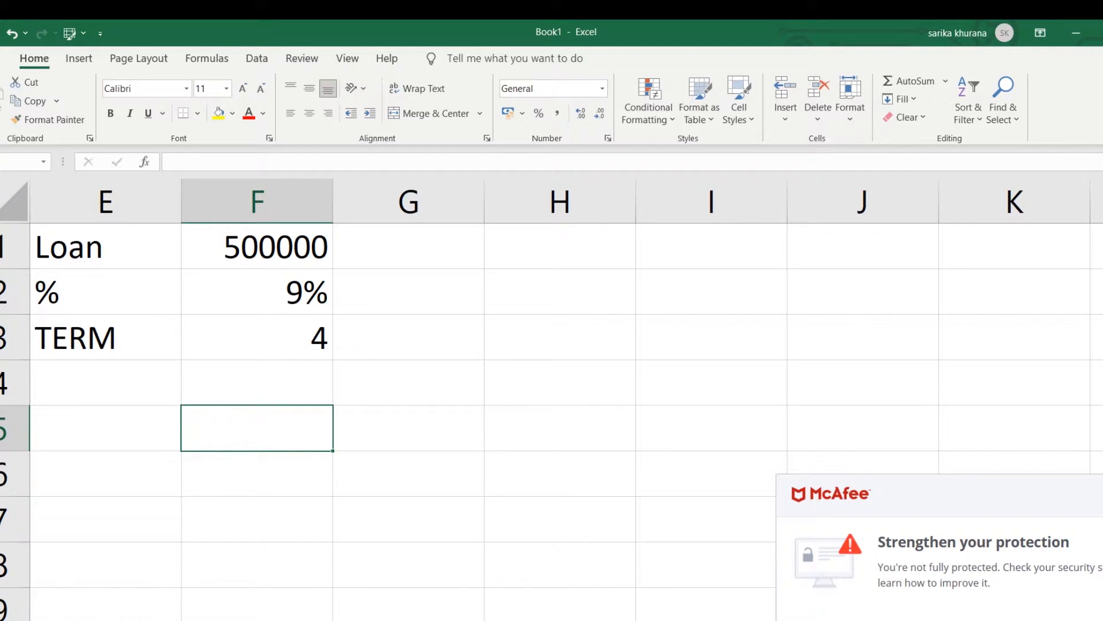
# - Enter the label "INSTALLMENT" in cell H1 and widen column H to fit it
pyautogui.click(504, 263)
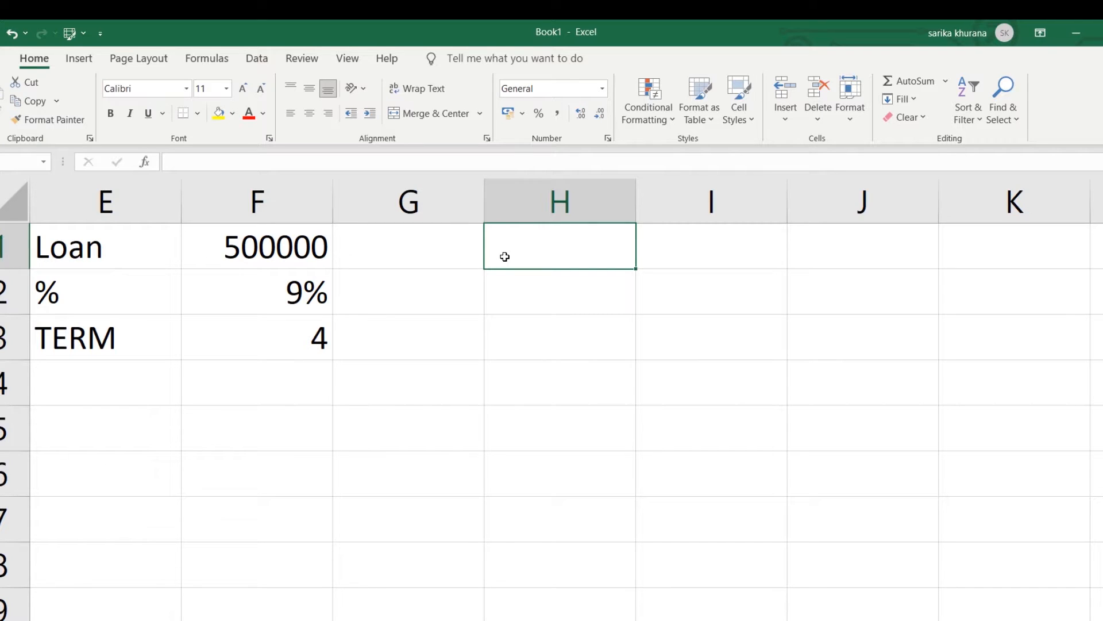
pyautogui.write('INST')
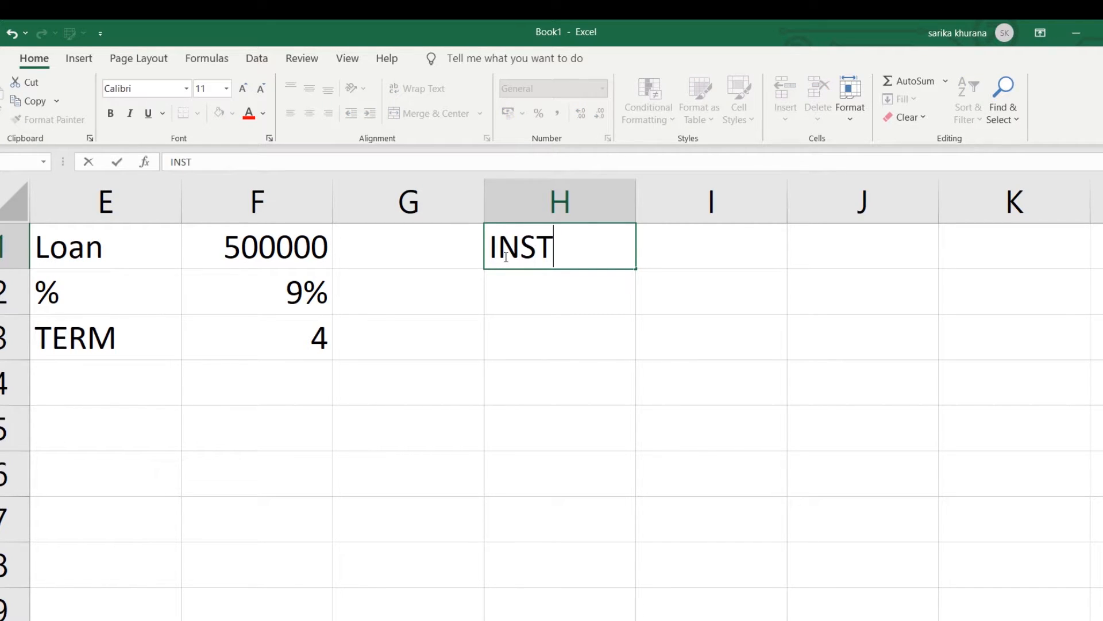
pyautogui.write('ALLMENT')
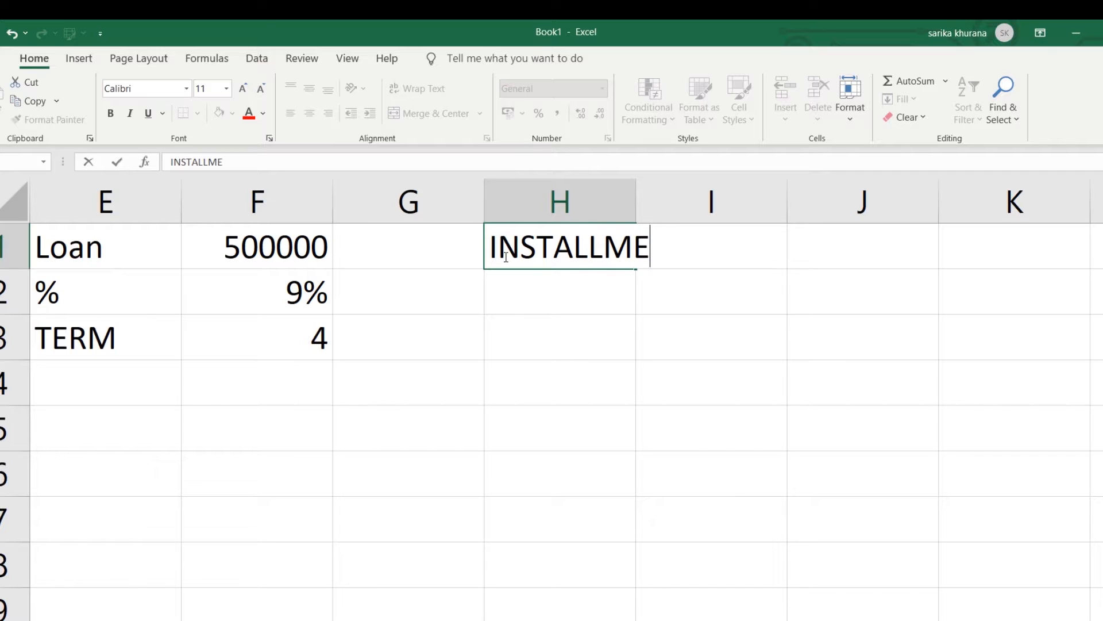
pyautogui.click(607, 331)
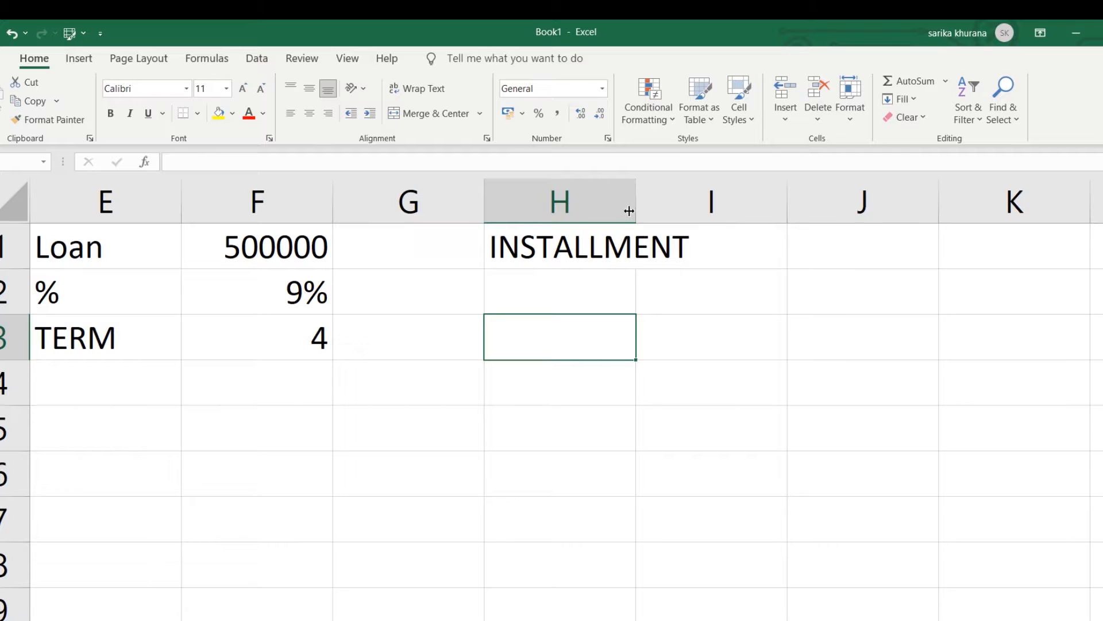
pyautogui.moveTo(629, 211); pyautogui.dragTo(716, 210)
# - Enter the labels "INTEREST" in cell H2 and "PRINCIPAL" in cell H3, below the INSTALLMENT label
pyautogui.click(585, 280)
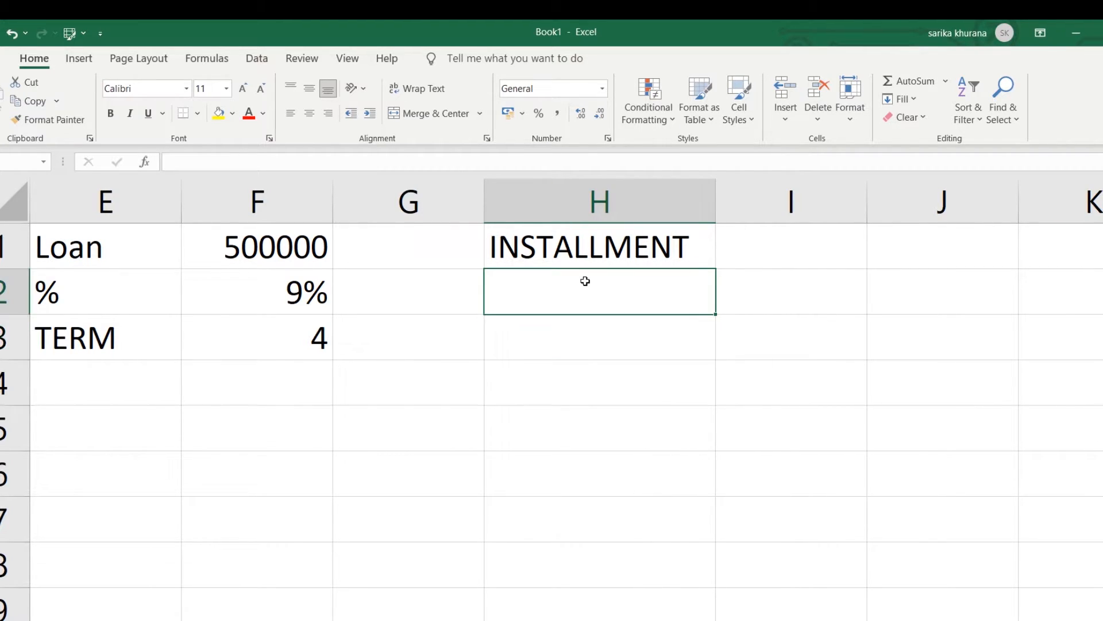
pyautogui.write('INTEREST')
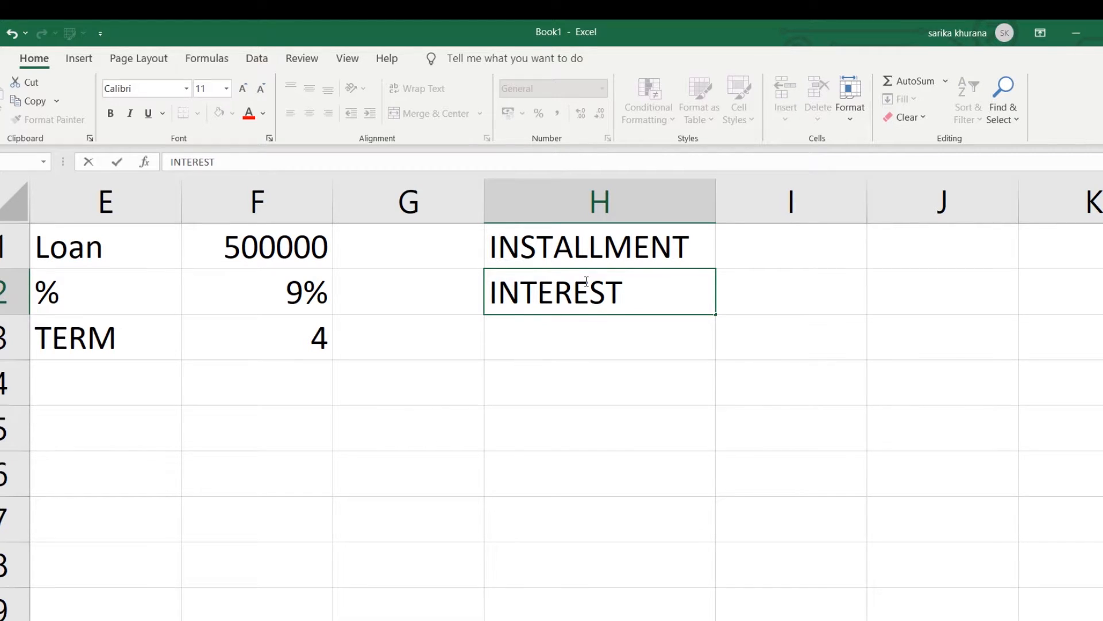
pyautogui.press('Return')
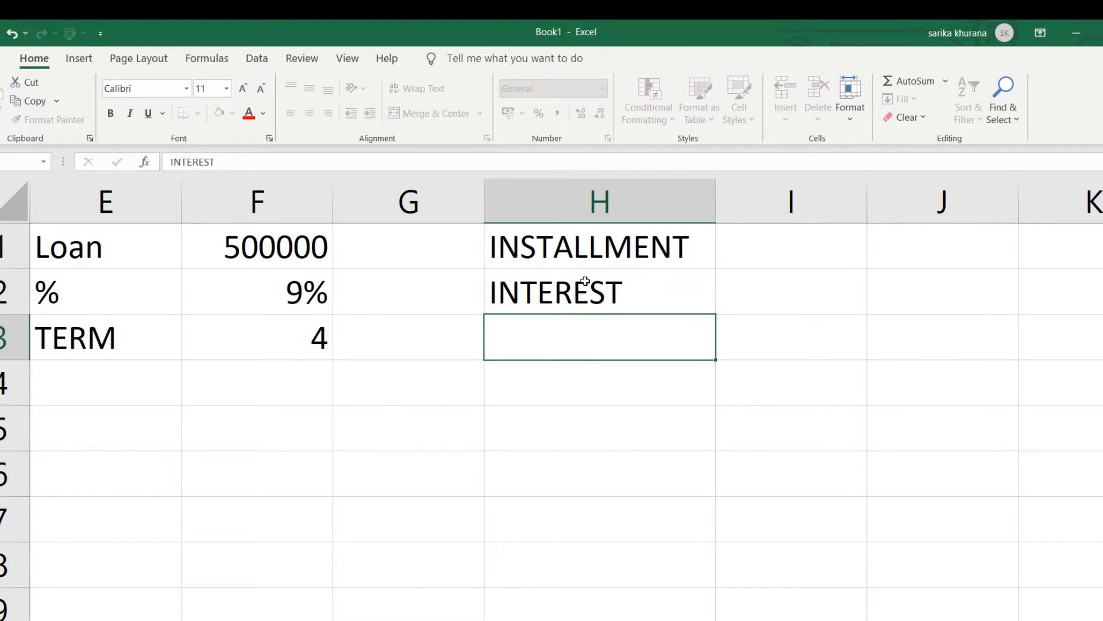
pyautogui.write('PRINC')
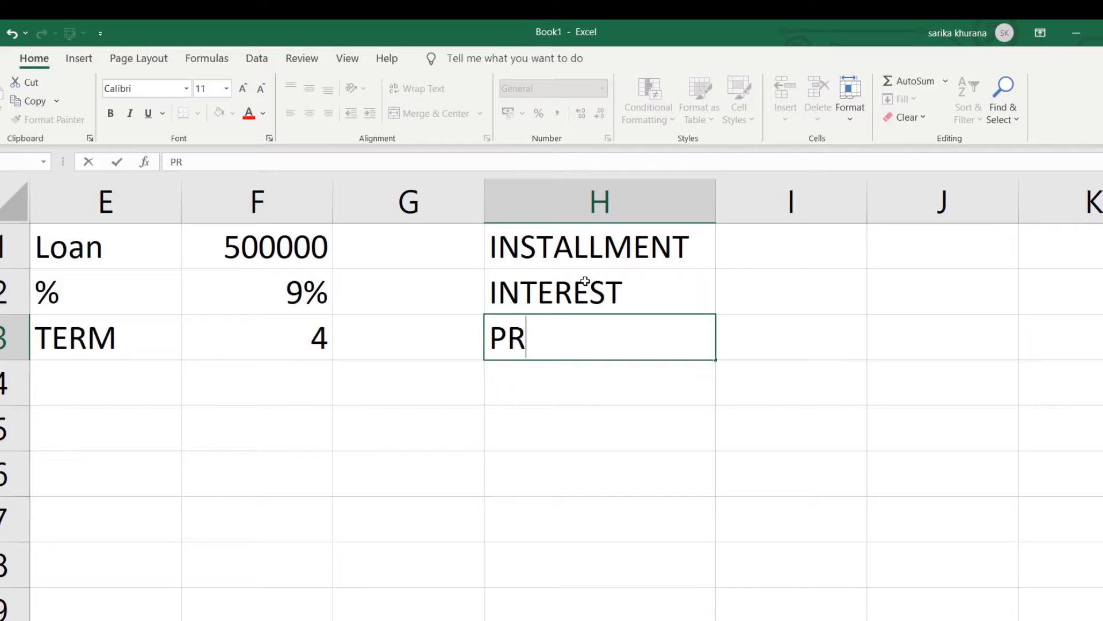
pyautogui.write('IPAL')
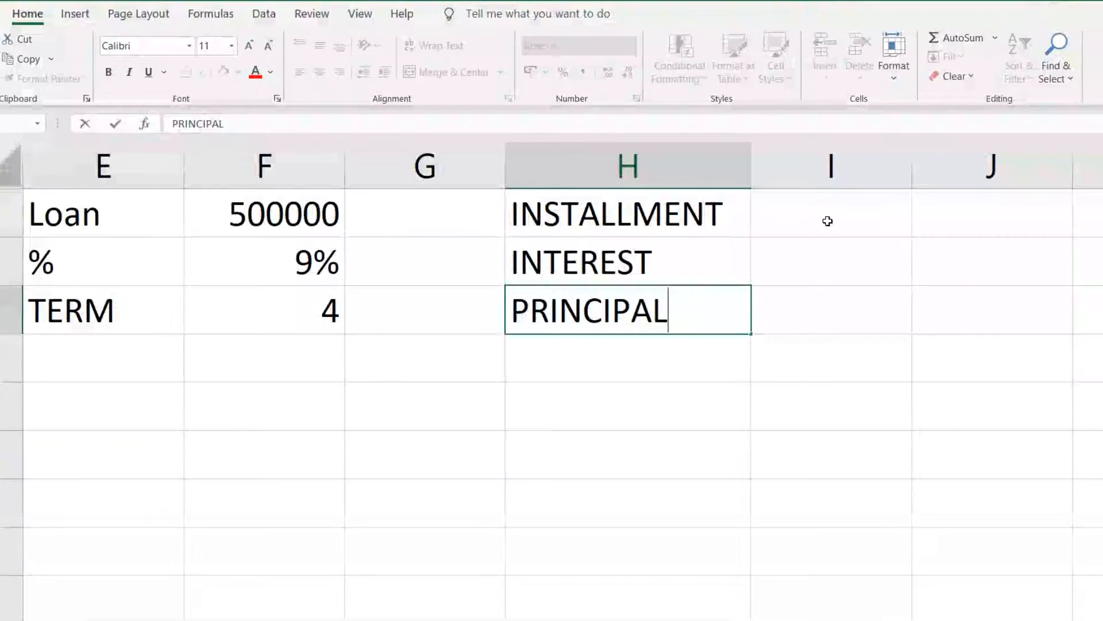
pyautogui.click(862, 254)
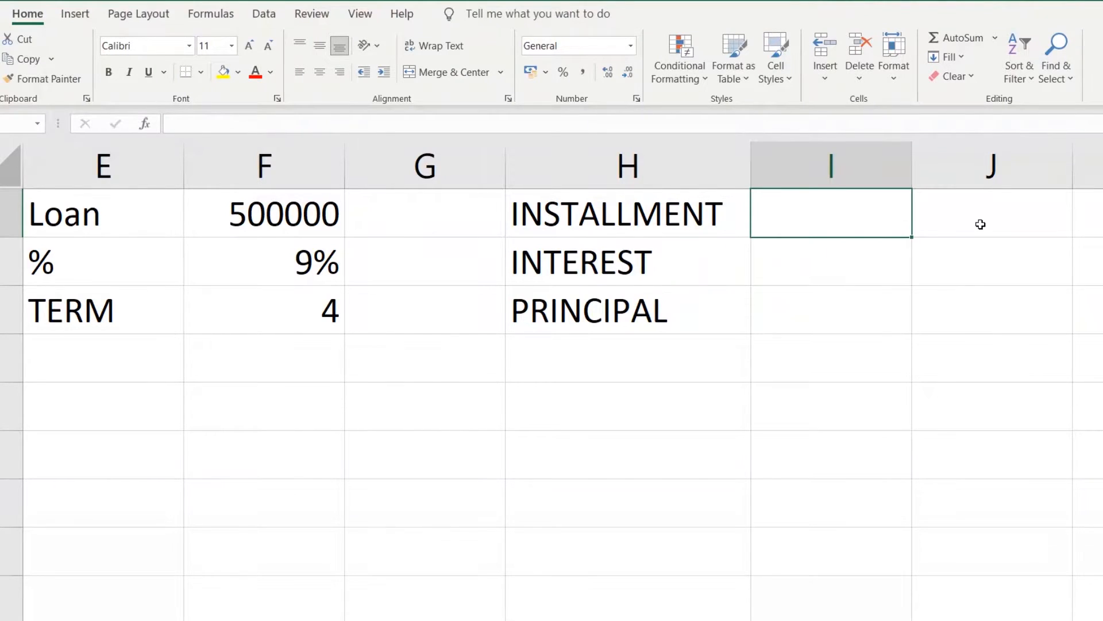
# - List the function names in column J beside the result rows: "PMT" in J1, "IPMT" in J2 and "PPMT" in J3
pyautogui.click(980, 224)
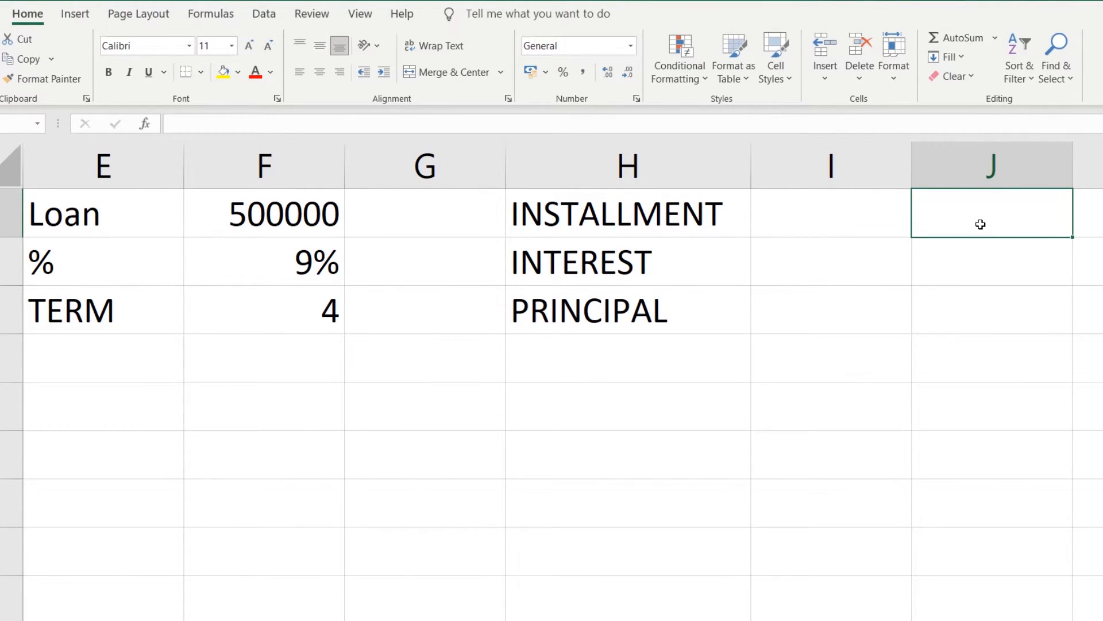
pyautogui.write('PMT')
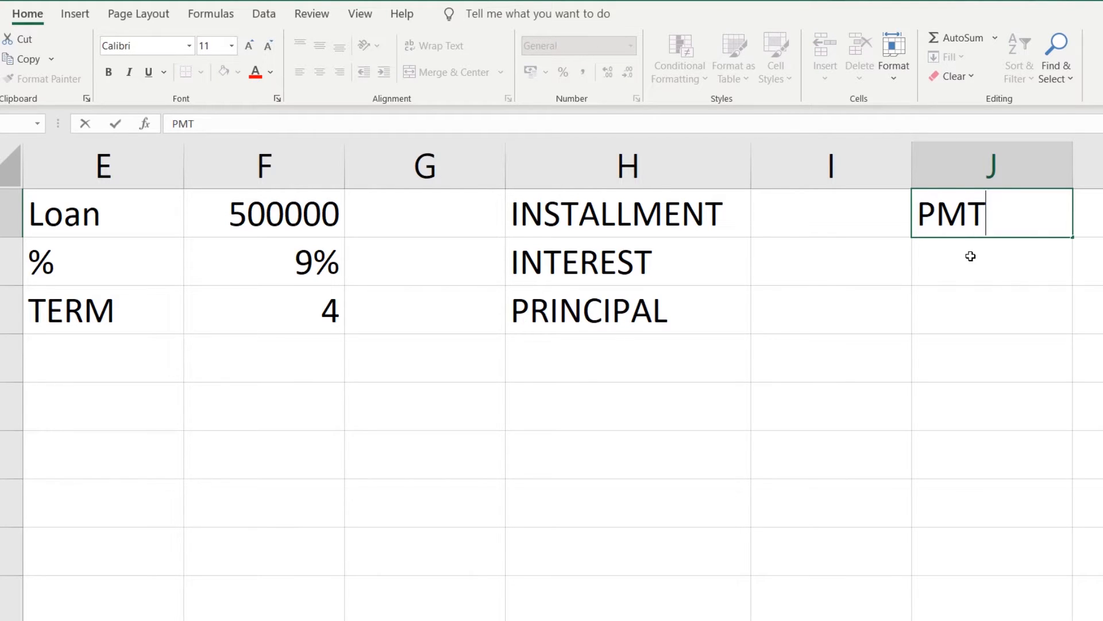
pyautogui.press('Return')
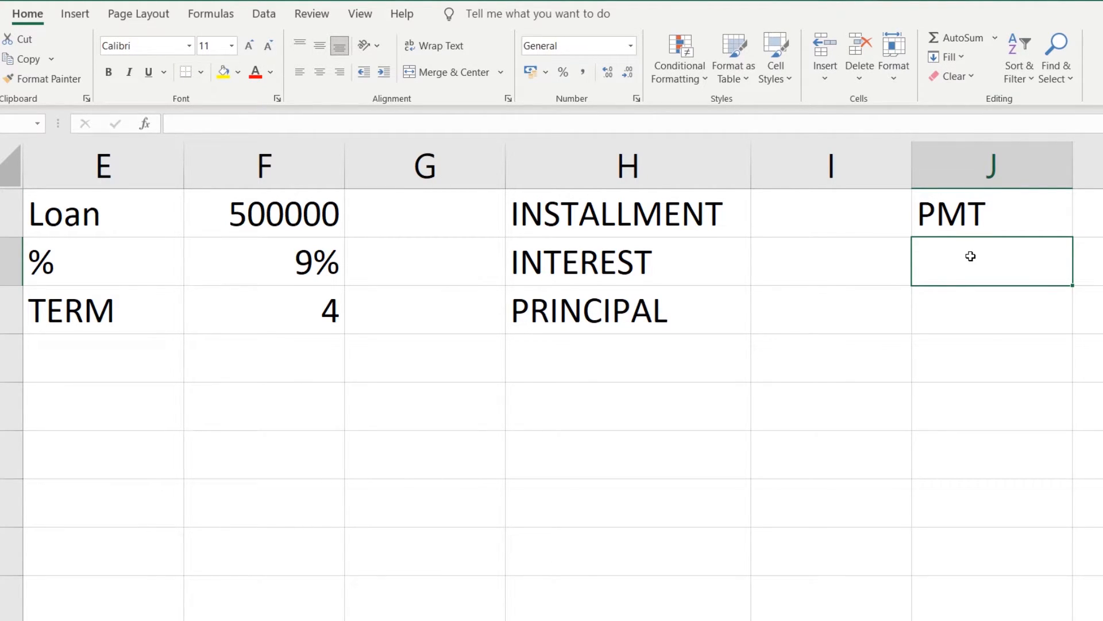
pyautogui.write('P')
pyautogui.press('Delete')
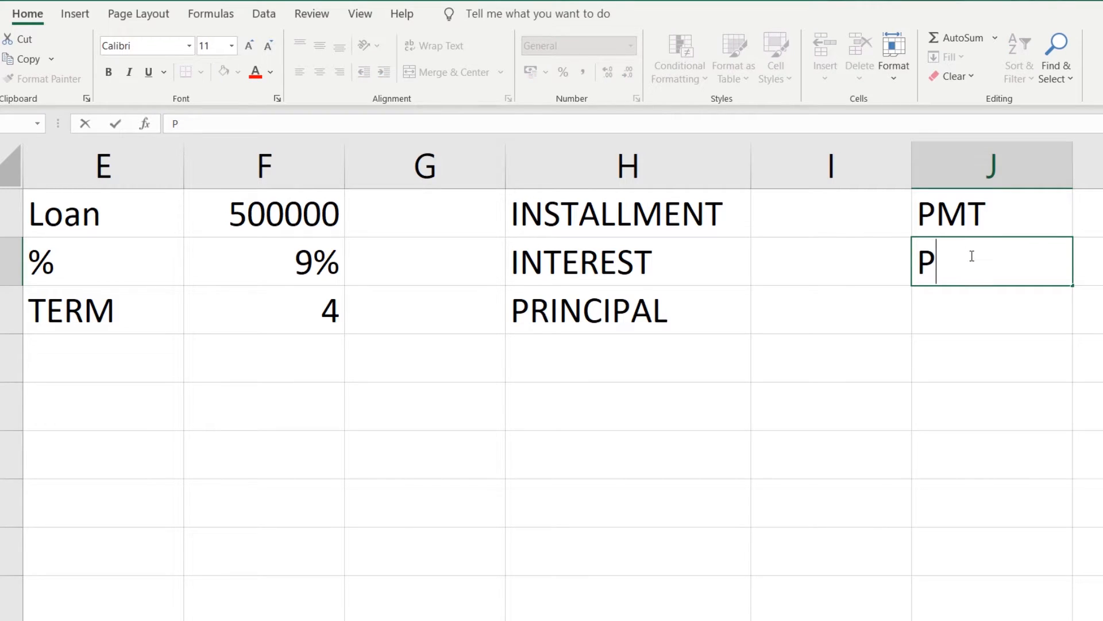
pyautogui.write('IPMT')
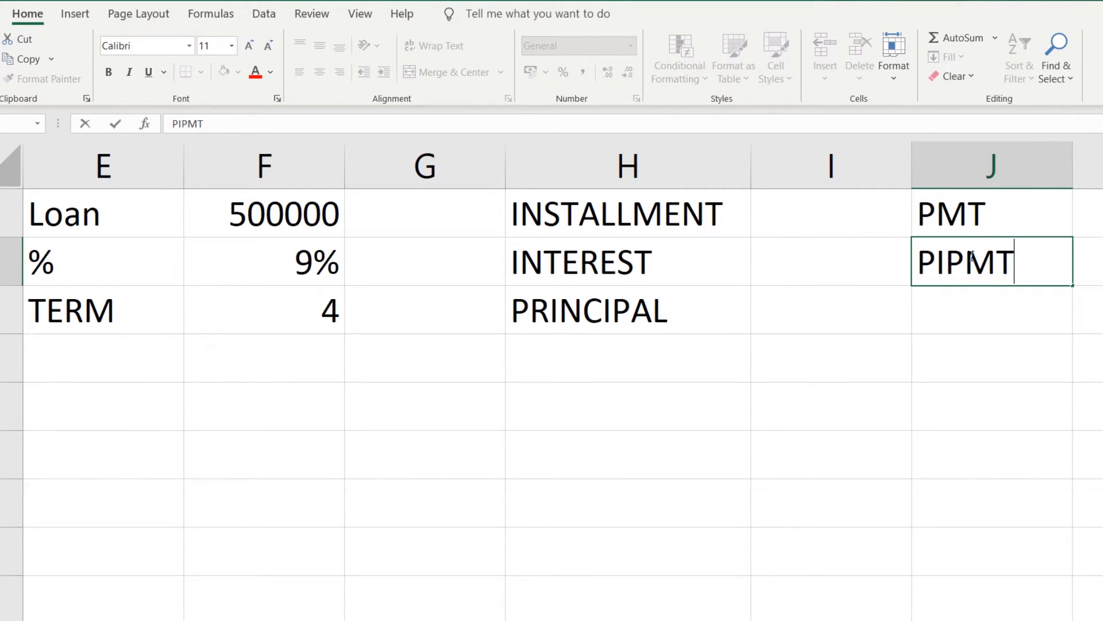
pyautogui.click(937, 262)
pyautogui.press('BackSpace')
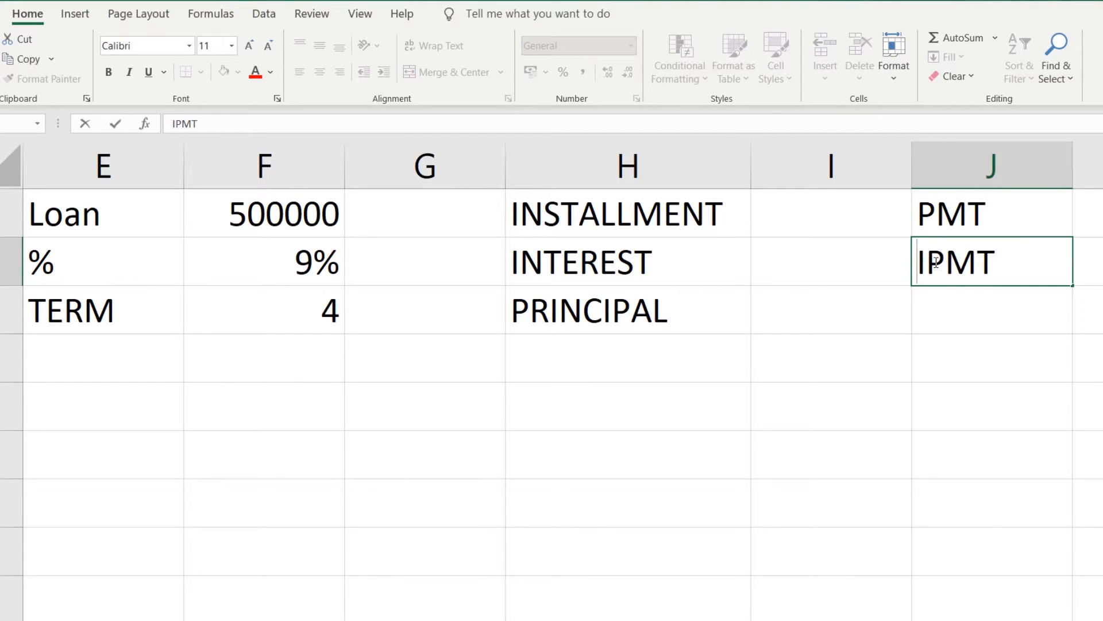
pyautogui.click(945, 326)
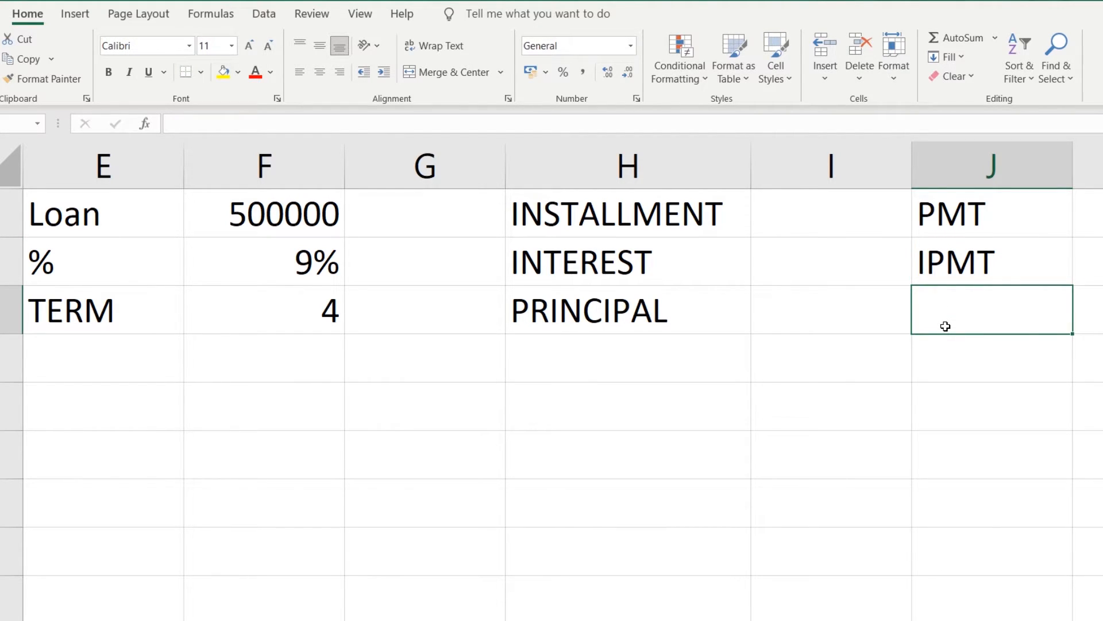
pyautogui.write('PP')
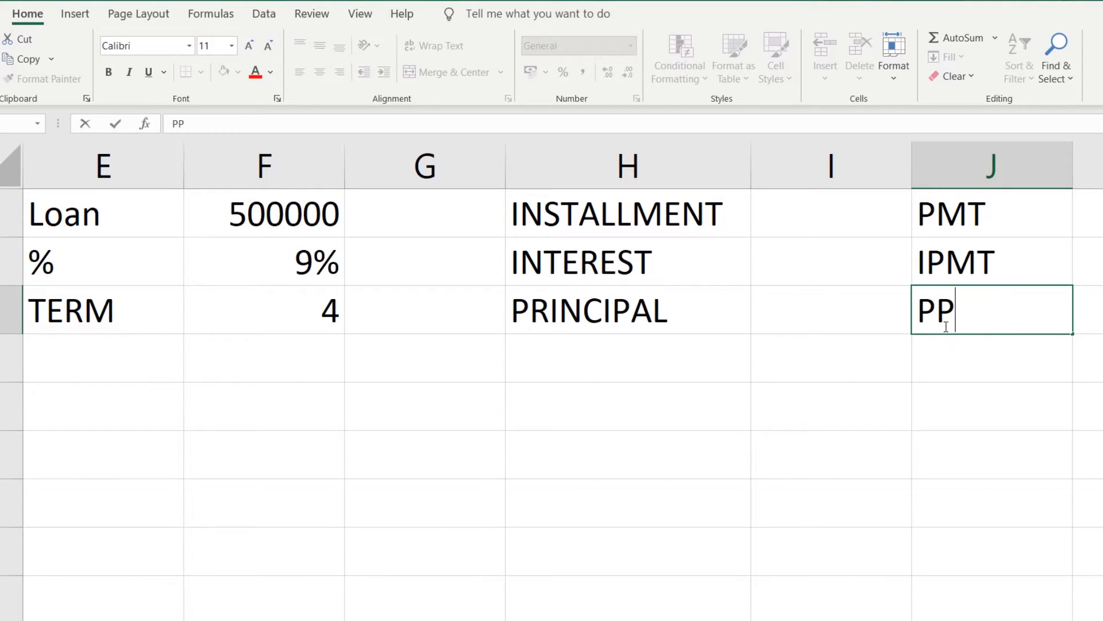
pyautogui.write('MT')
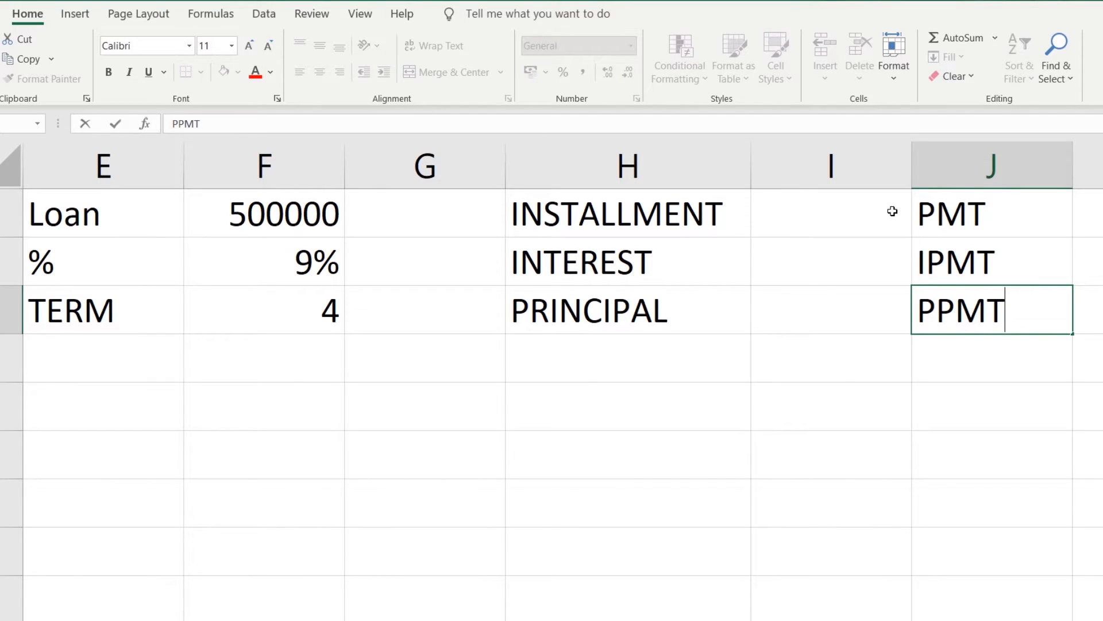
# - Calculate the monthly installment in cell I1 with the formula =PMT(F2/12,F3*12,F1)
pyautogui.click(868, 207)
pyautogui.write('=')
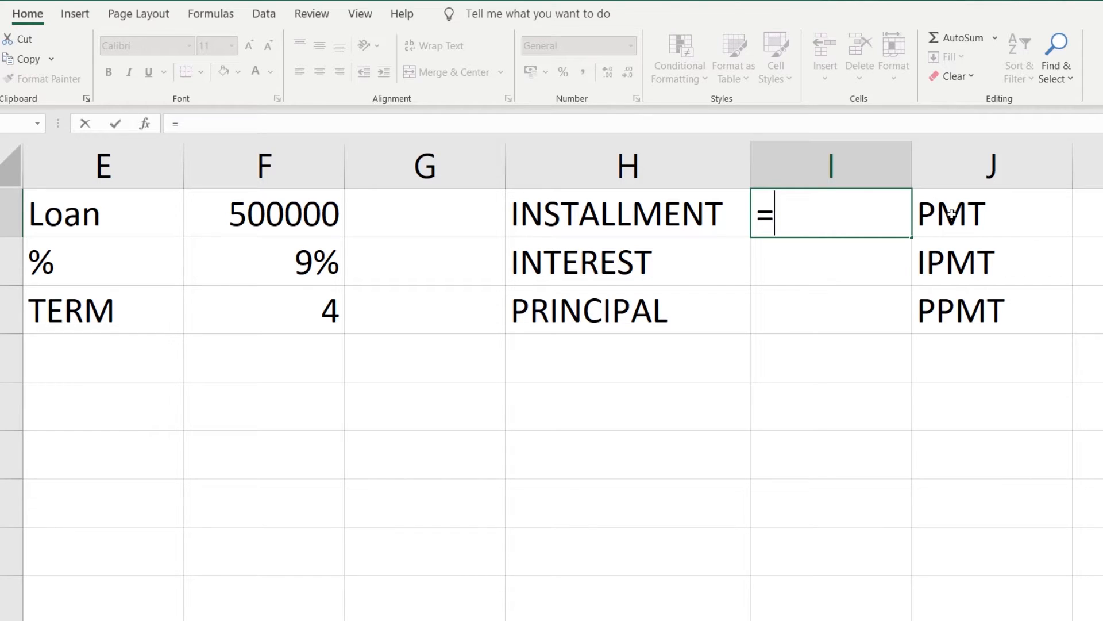
pyautogui.write('PM')
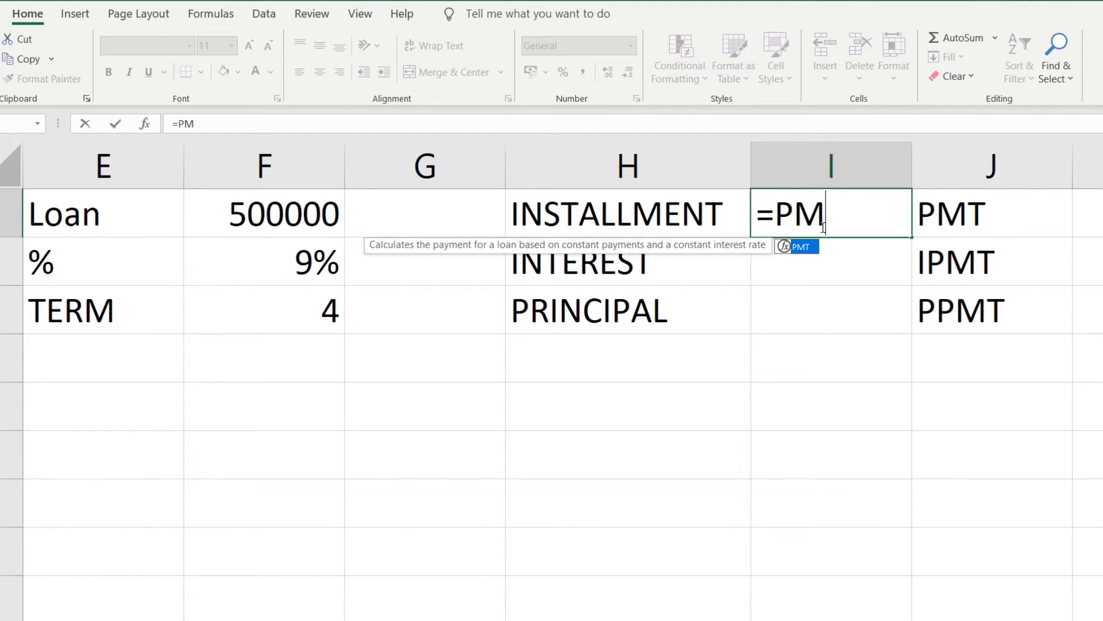
pyautogui.write('T(')
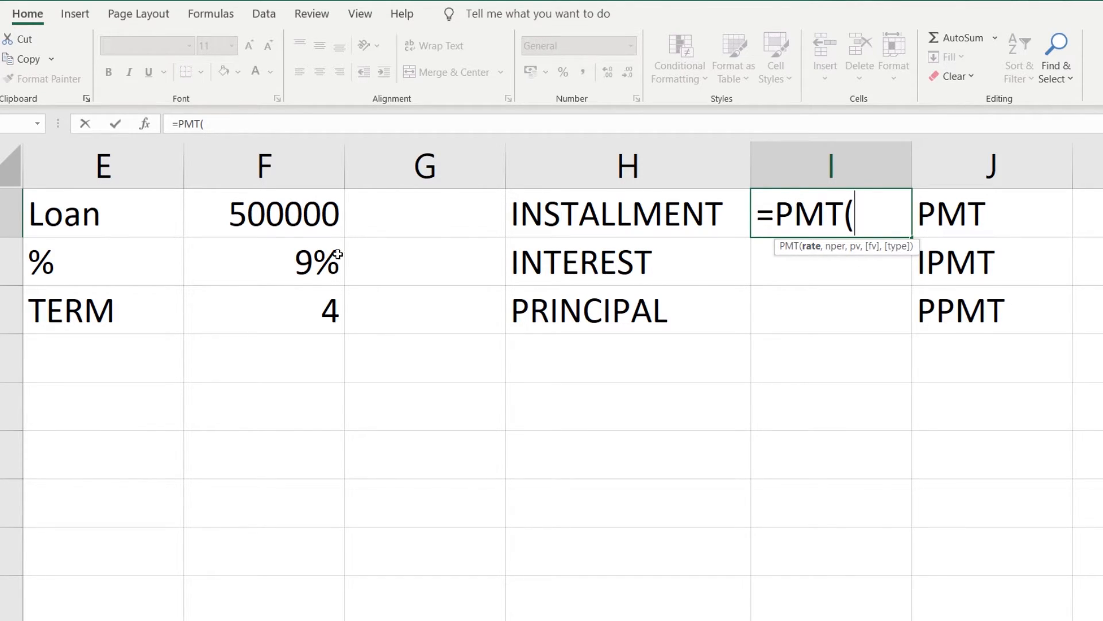
pyautogui.click(319, 259)
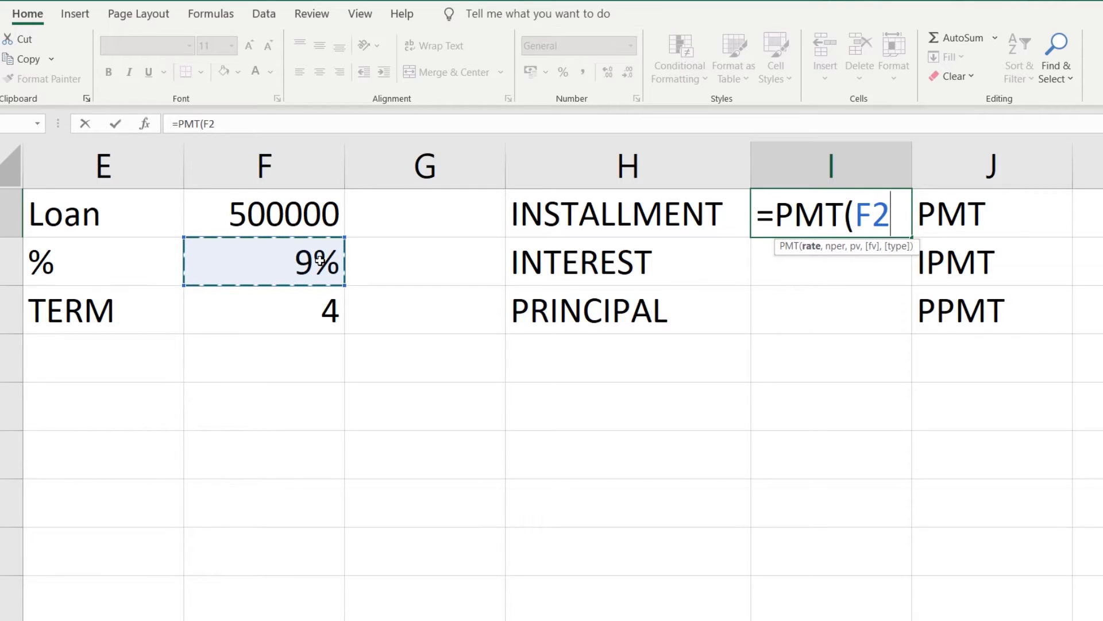
pyautogui.write('/1')
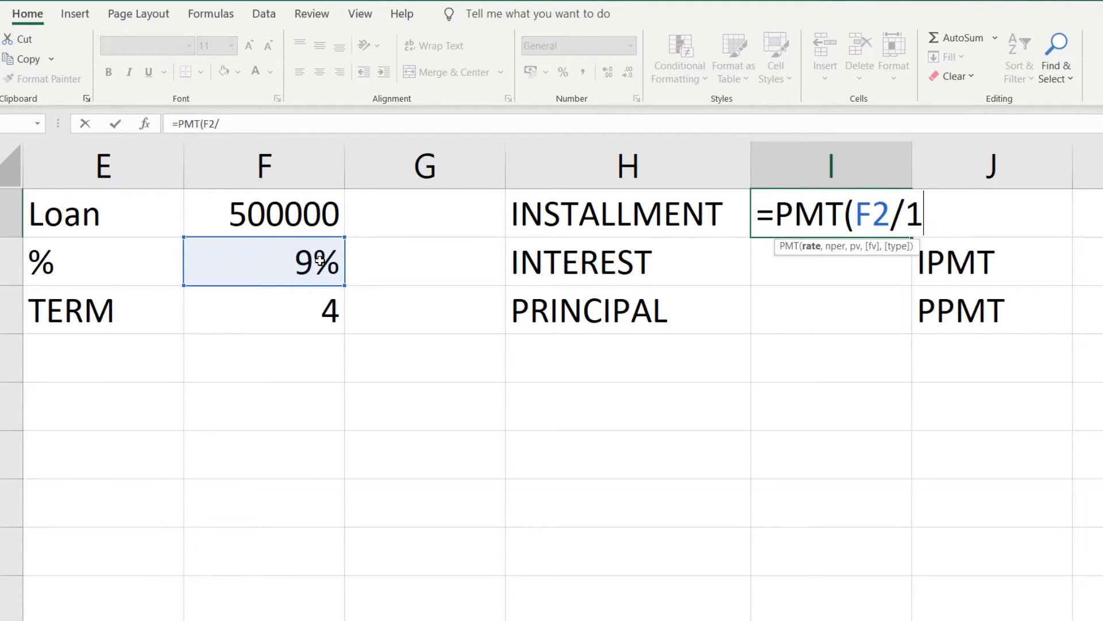
pyautogui.write('2,')
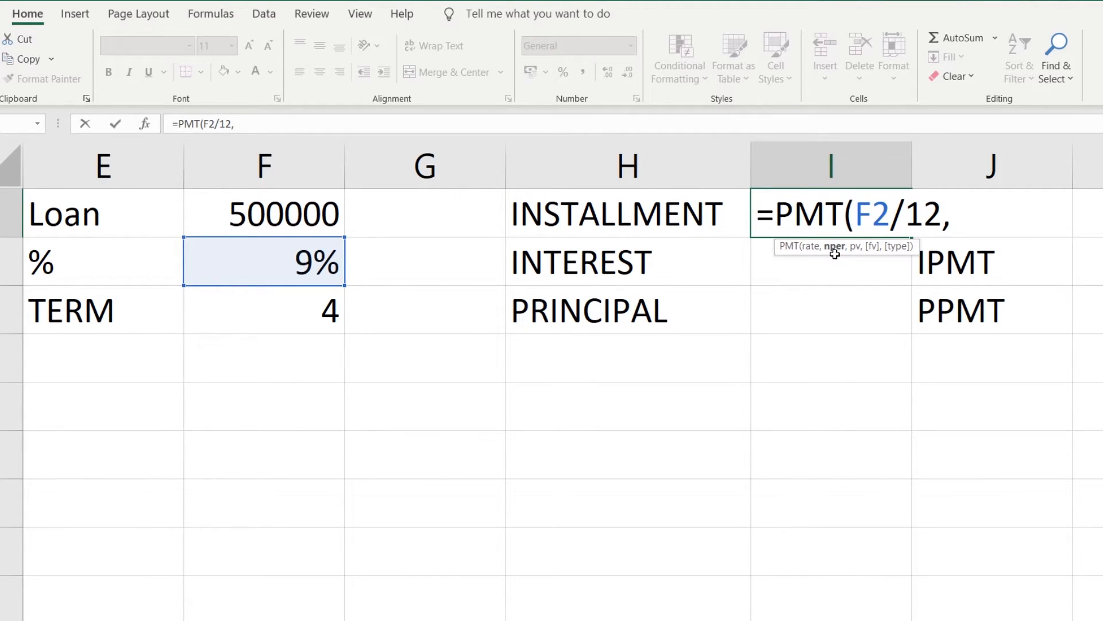
pyautogui.click(265, 322)
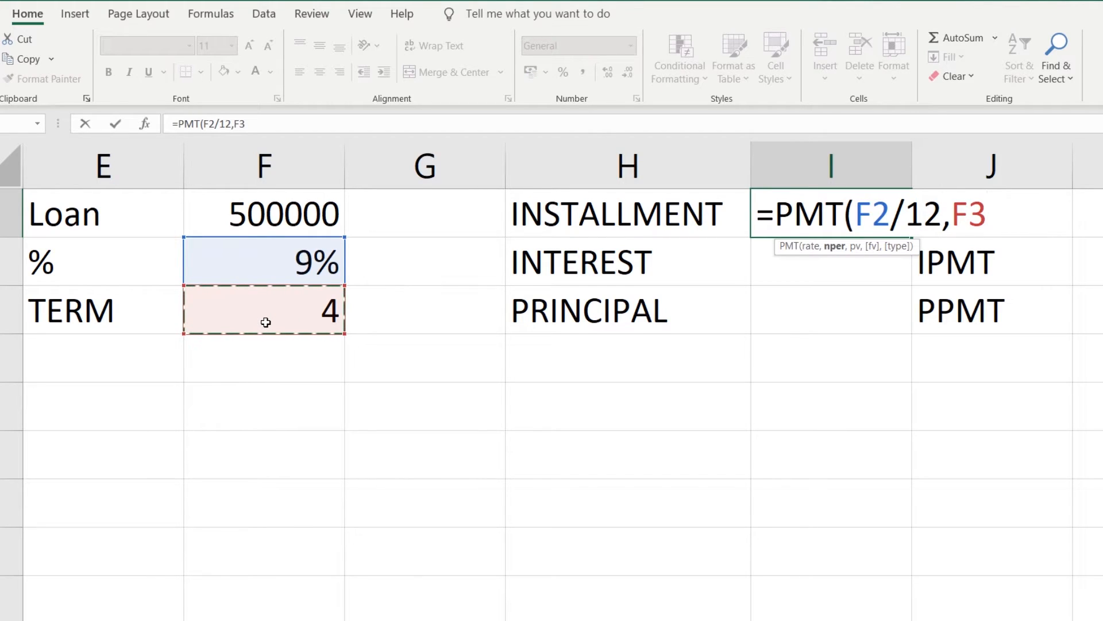
pyautogui.write('*12,')
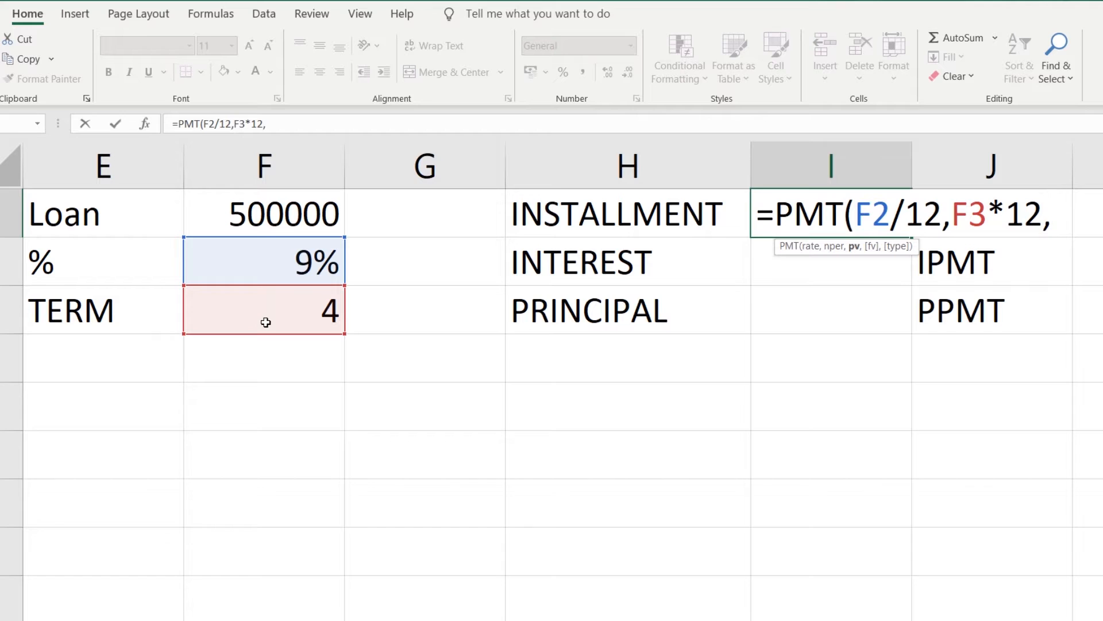
pyautogui.click(263, 227)
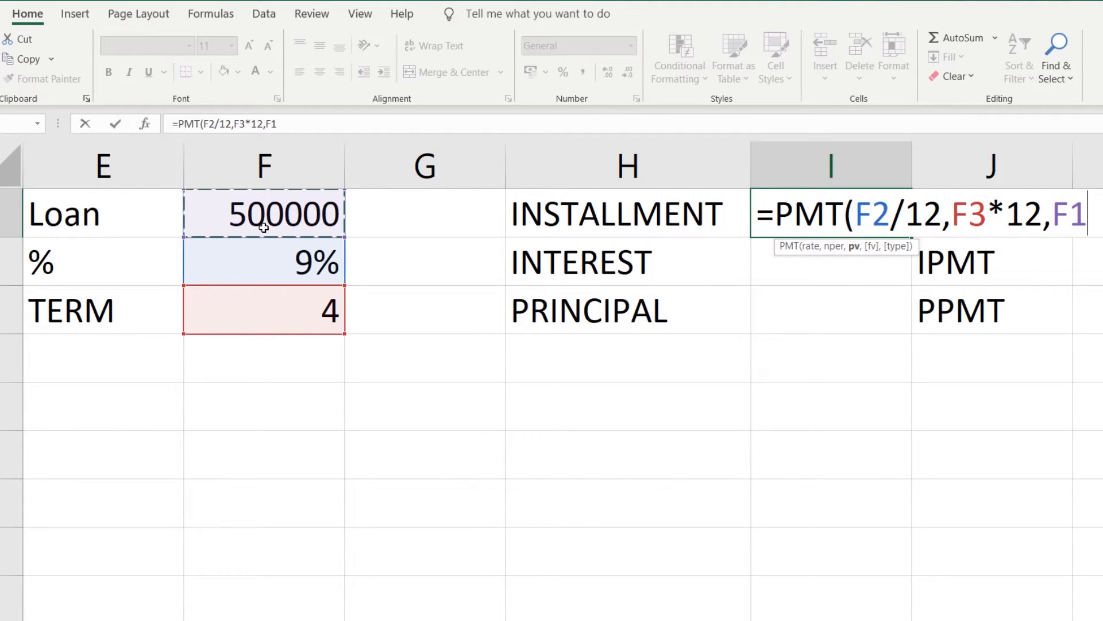
pyautogui.write(')')
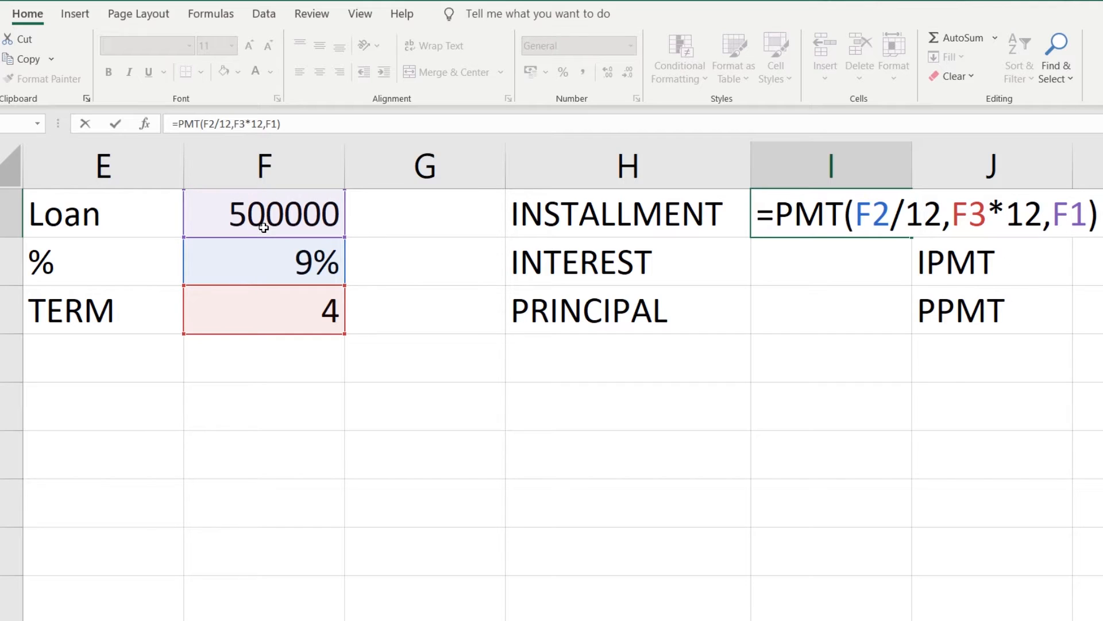
pyautogui.press('Return')
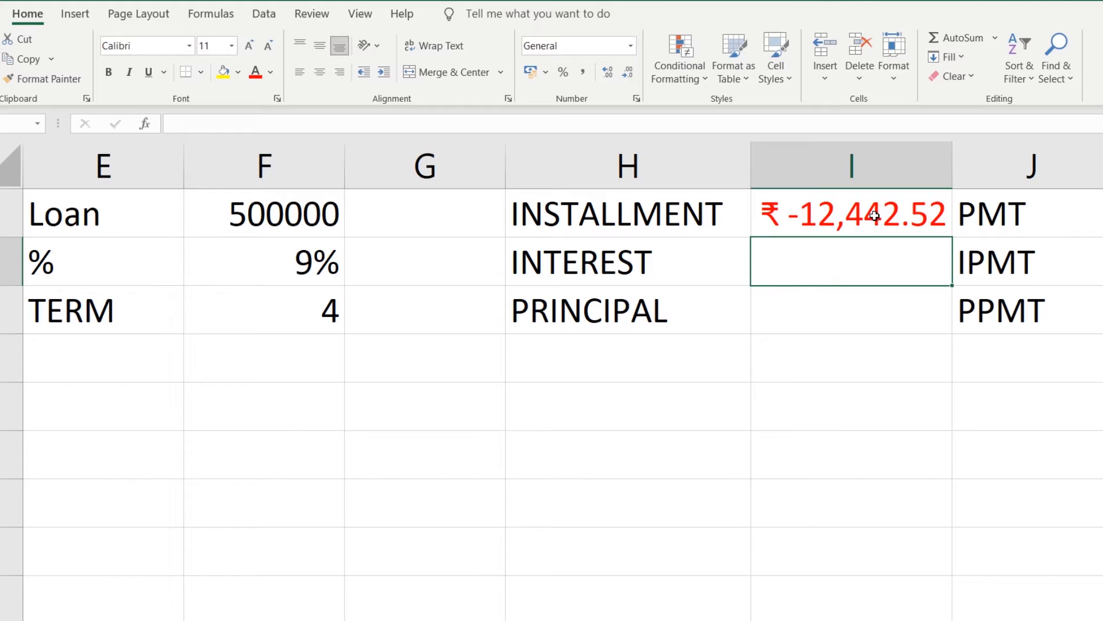
# - Calculate the first month's interest in cell I2 with the formula =IPMT(F2/12,1,F3*12,F1)
pyautogui.write('=IPMT')
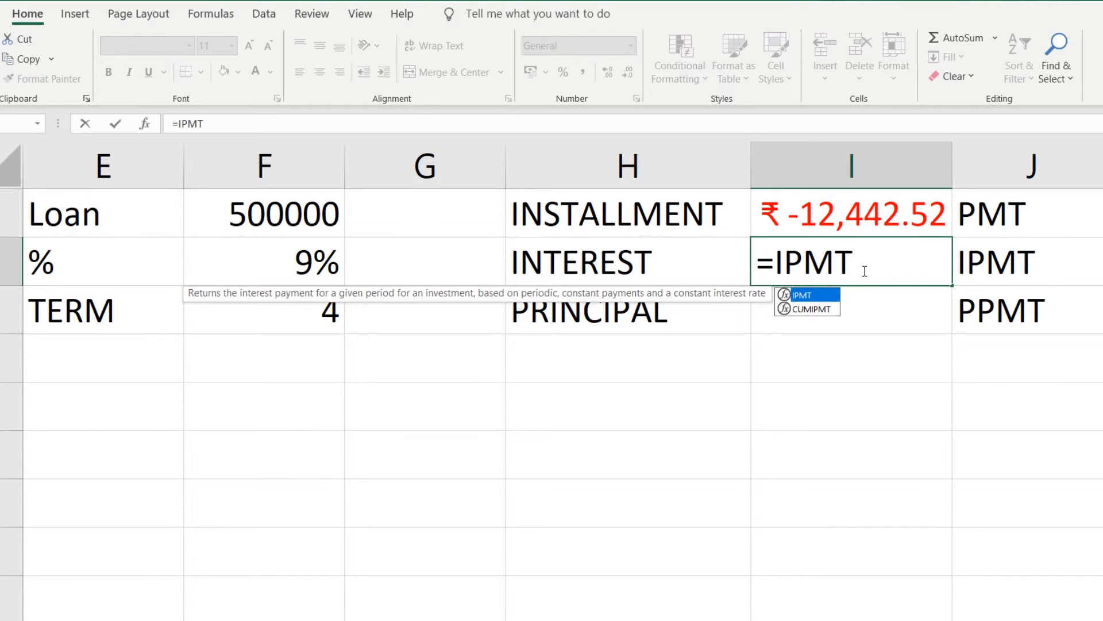
pyautogui.write('(')
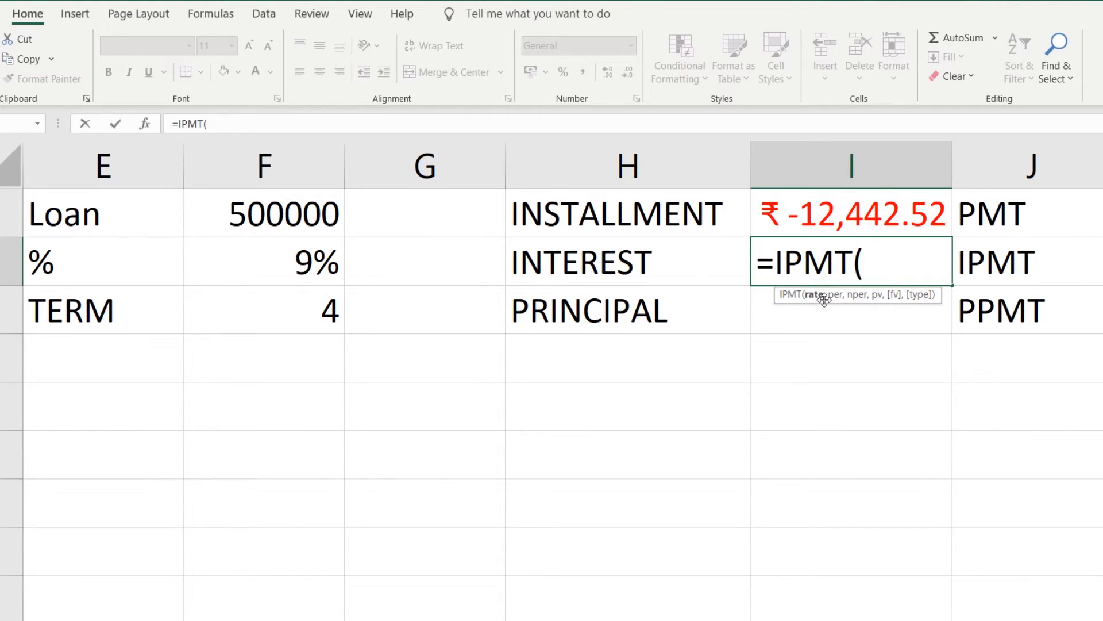
pyautogui.click(321, 263)
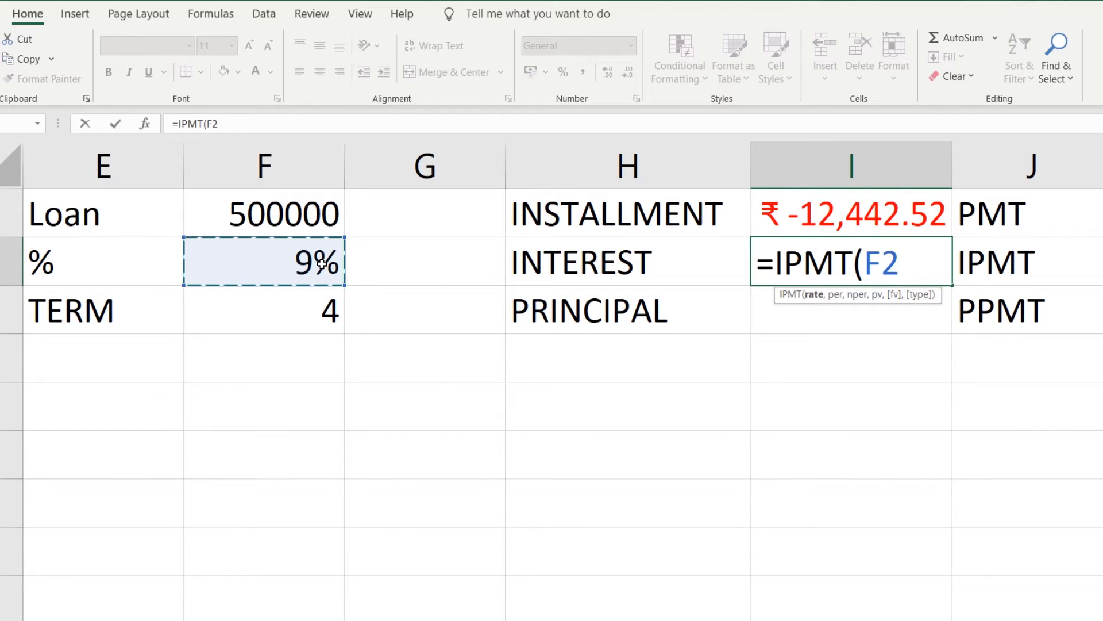
pyautogui.write('/12,')
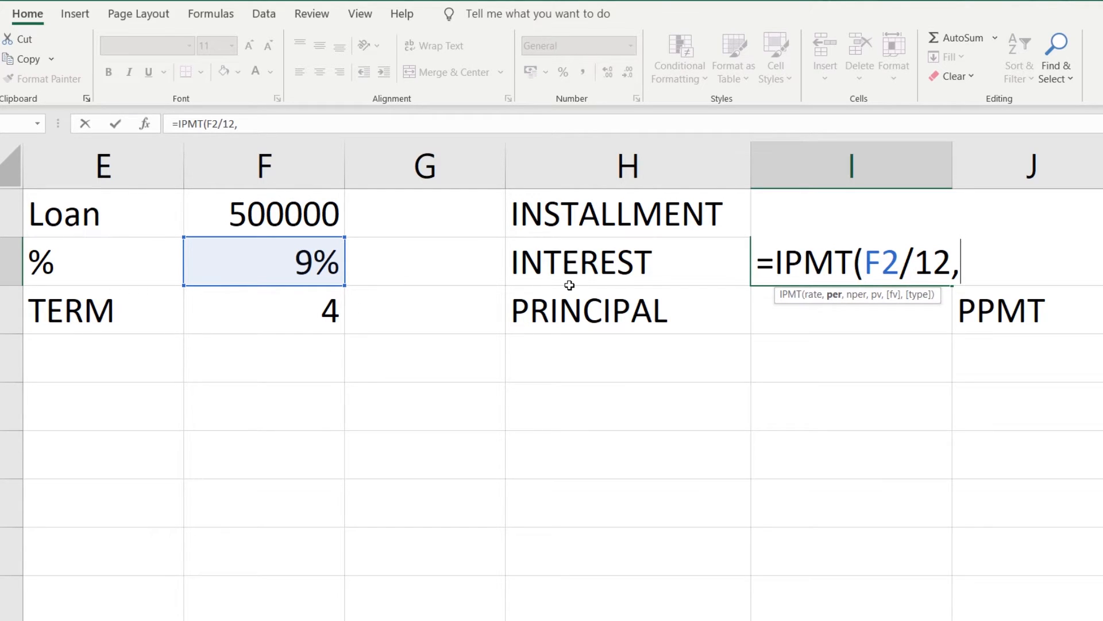
pyautogui.write('1')
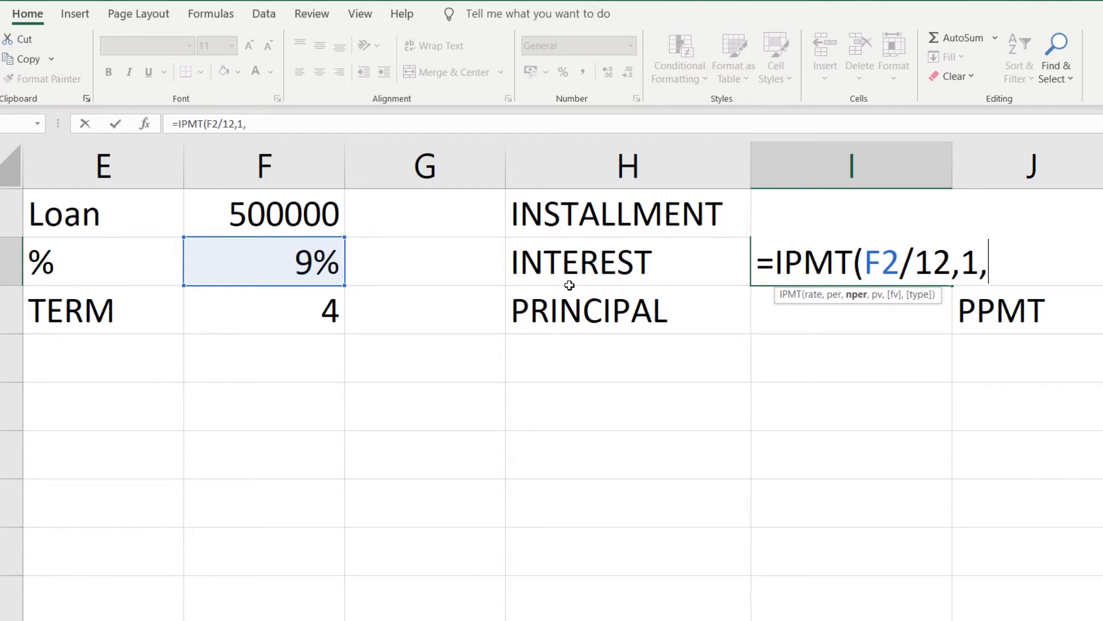
pyautogui.write(',')
pyautogui.click(319, 318)
pyautogui.write('*')
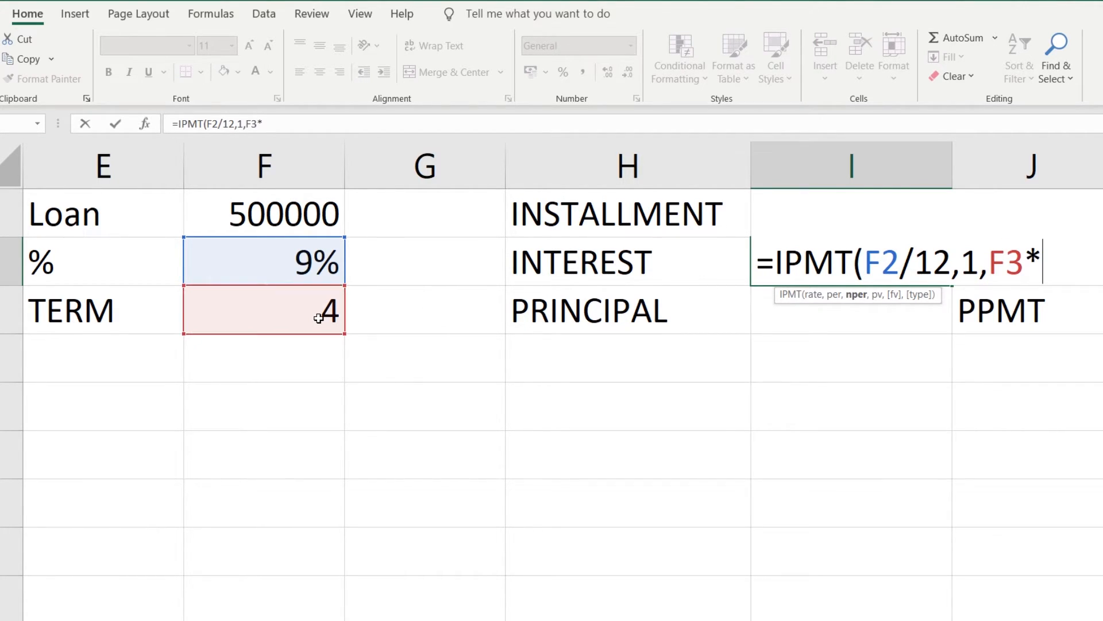
pyautogui.write('12,')
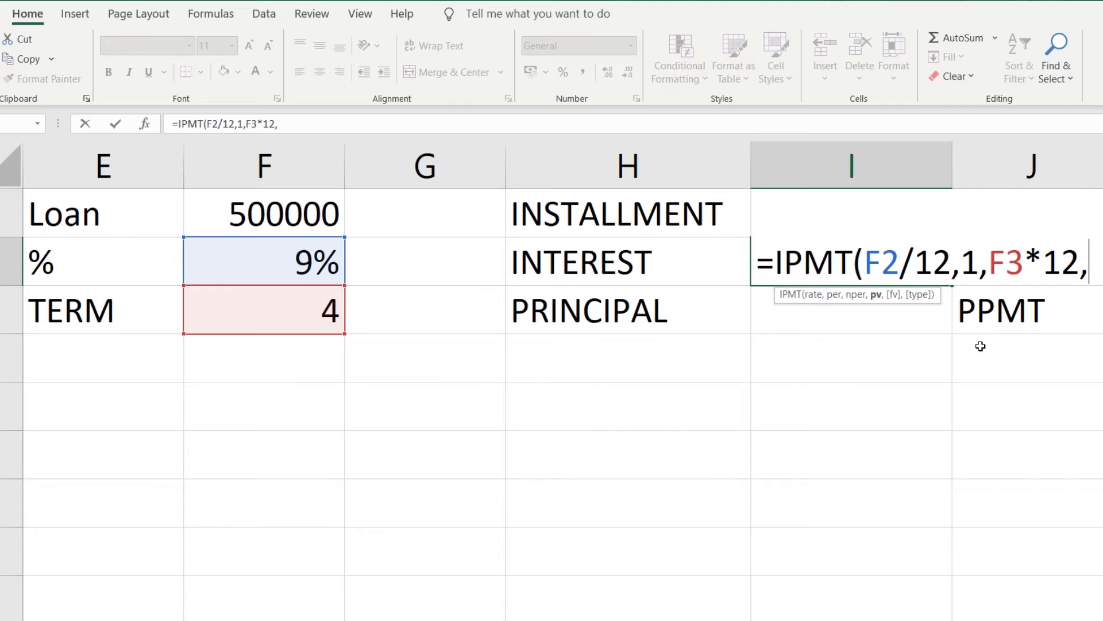
pyautogui.click(303, 224)
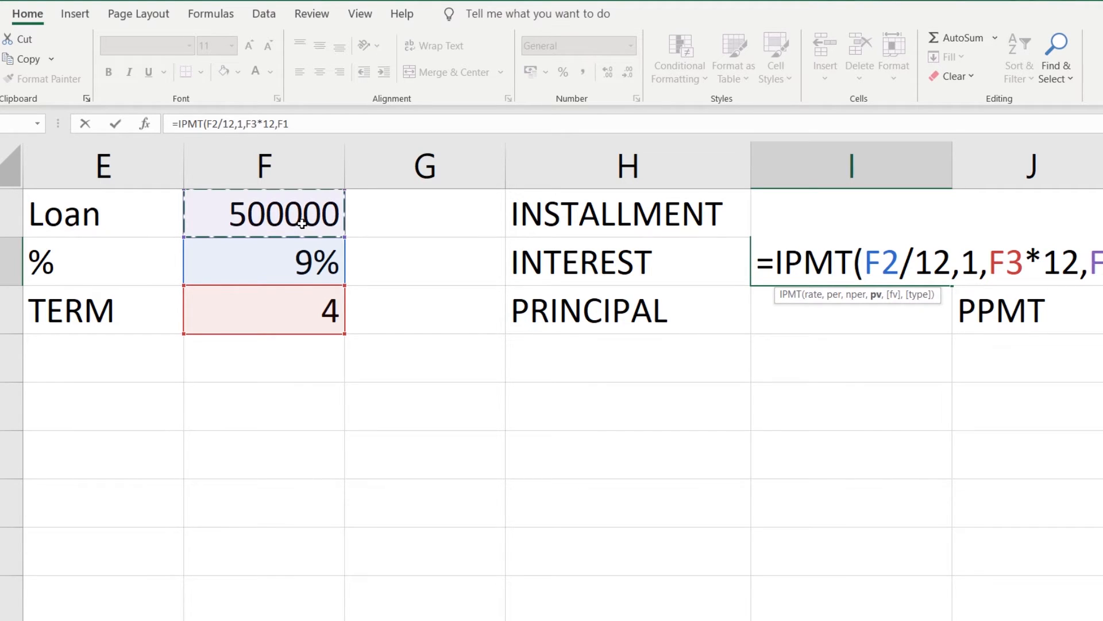
pyautogui.write(')')
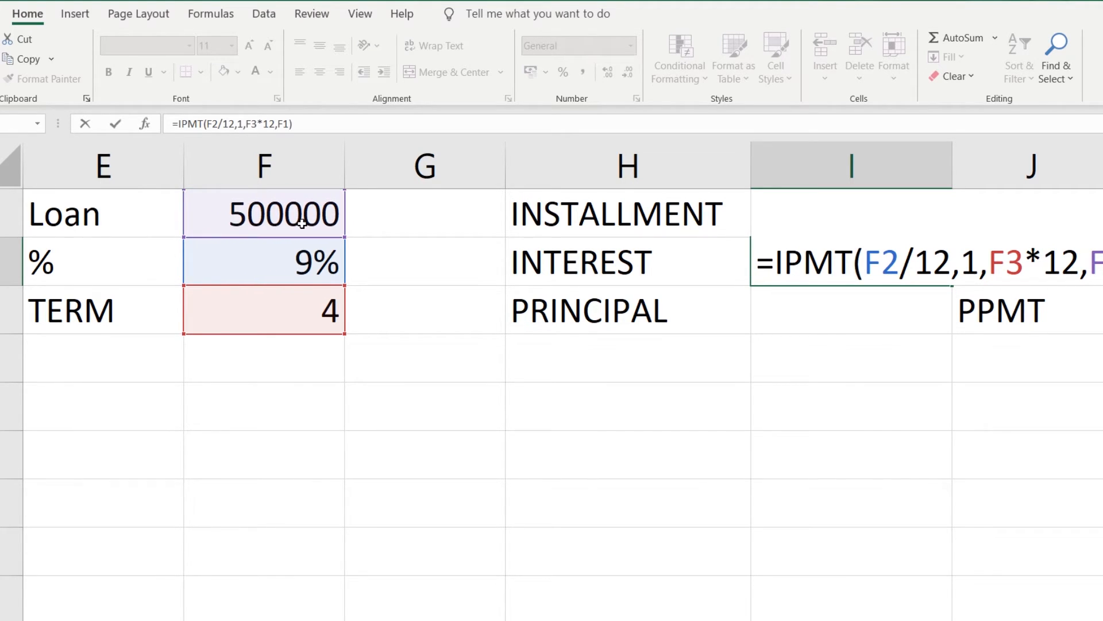
pyautogui.press('Return')
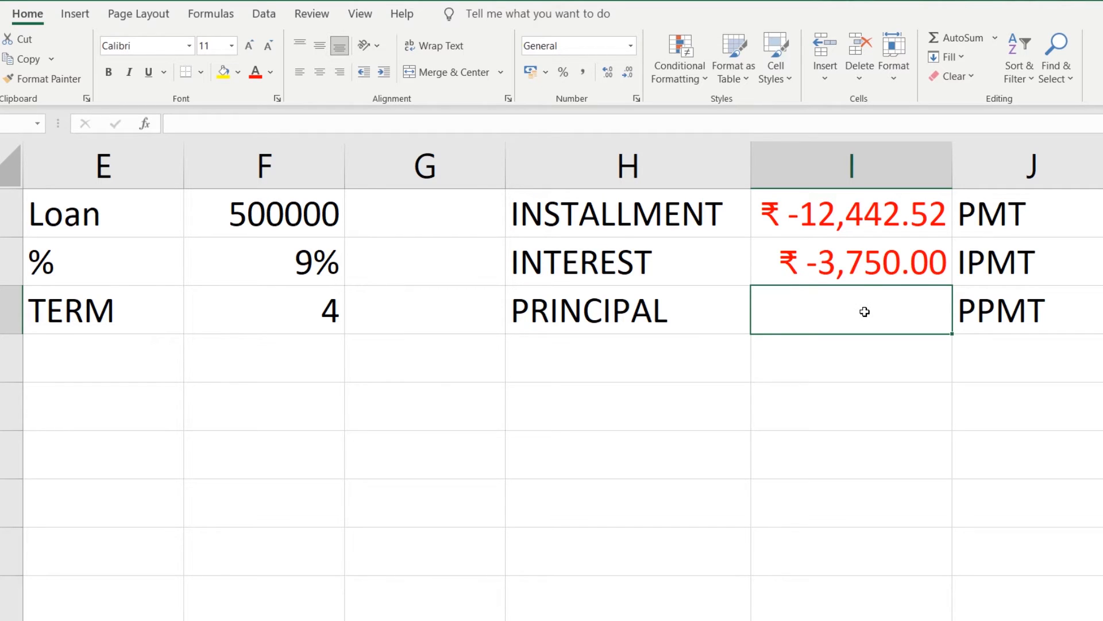
# - Calculate the first month's principal in cell I3 with the formula =PPMT(F2/12,1,F3*12,F1)
pyautogui.write('=PPMT')
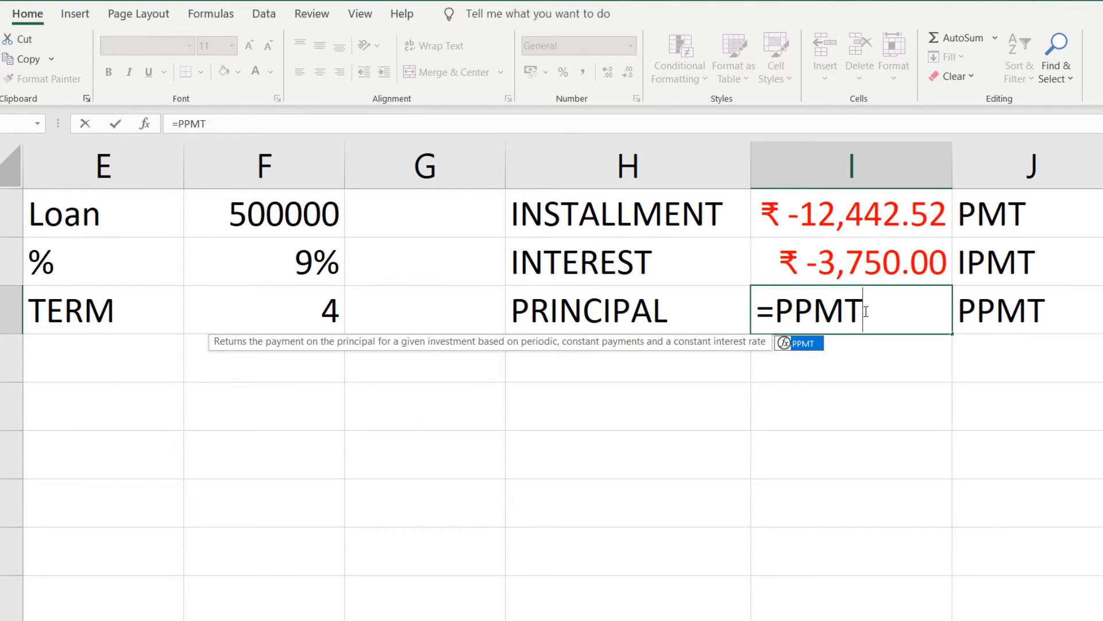
pyautogui.write('(')
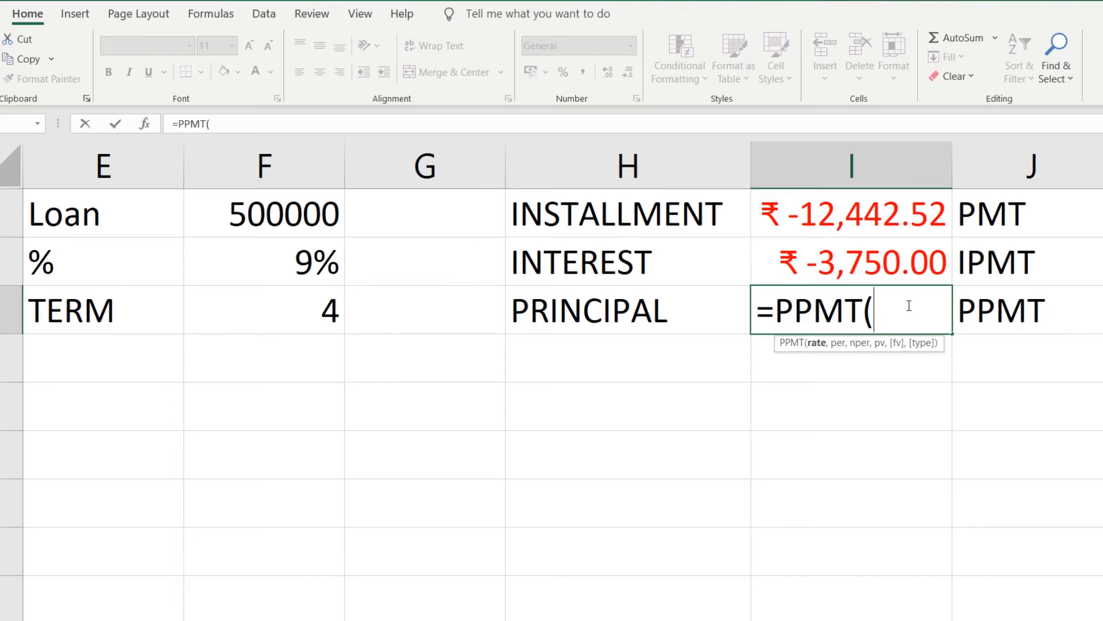
pyautogui.click(320, 257)
pyautogui.write('/')
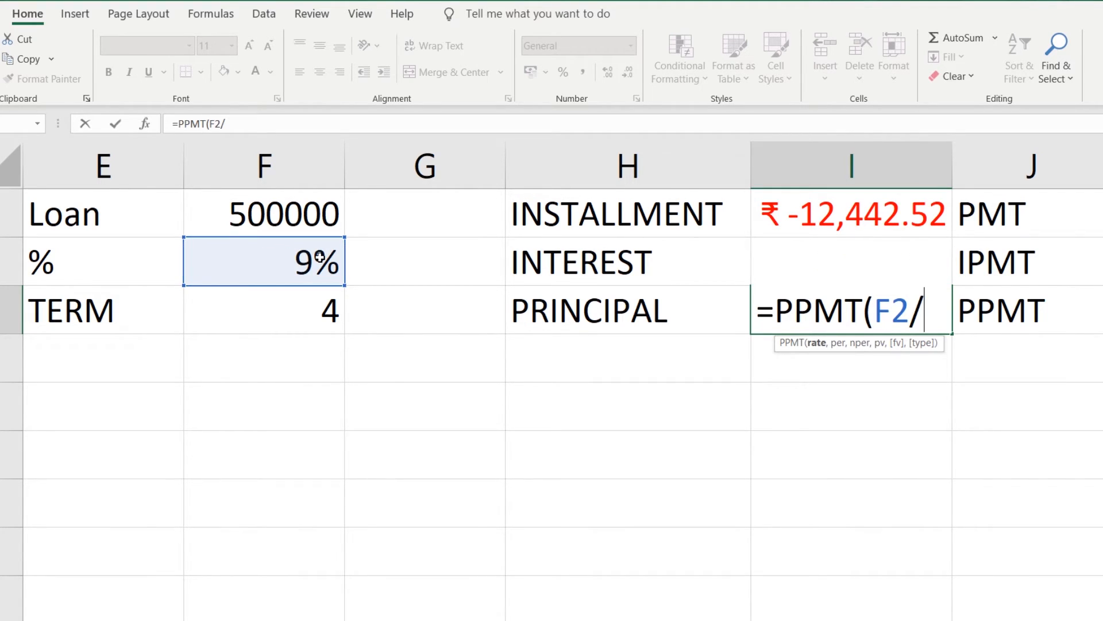
pyautogui.write('12,')
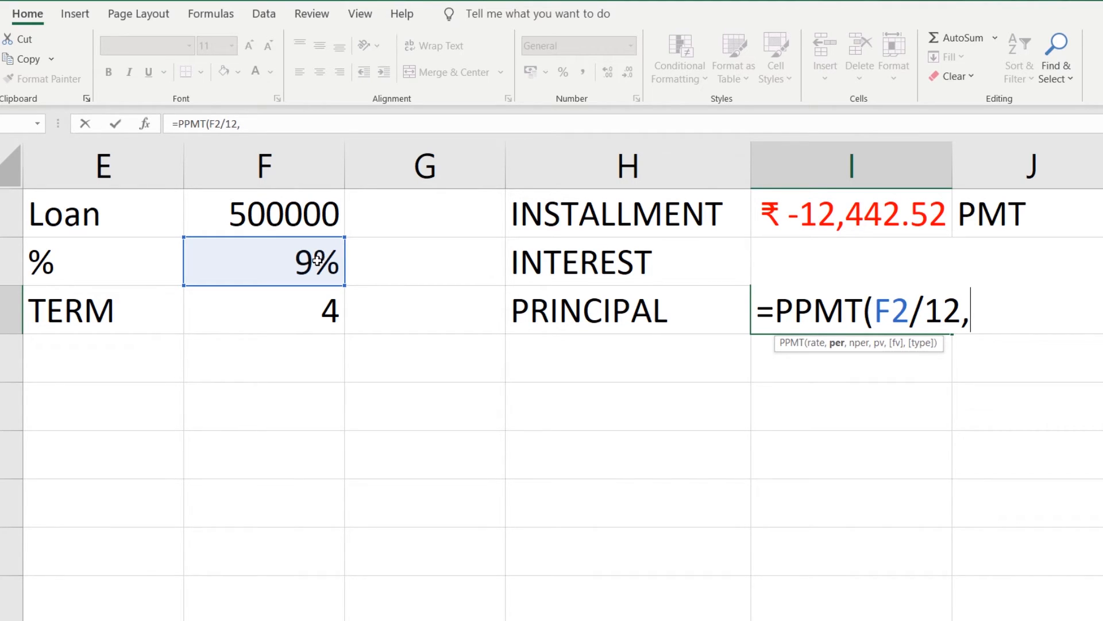
pyautogui.write('1,')
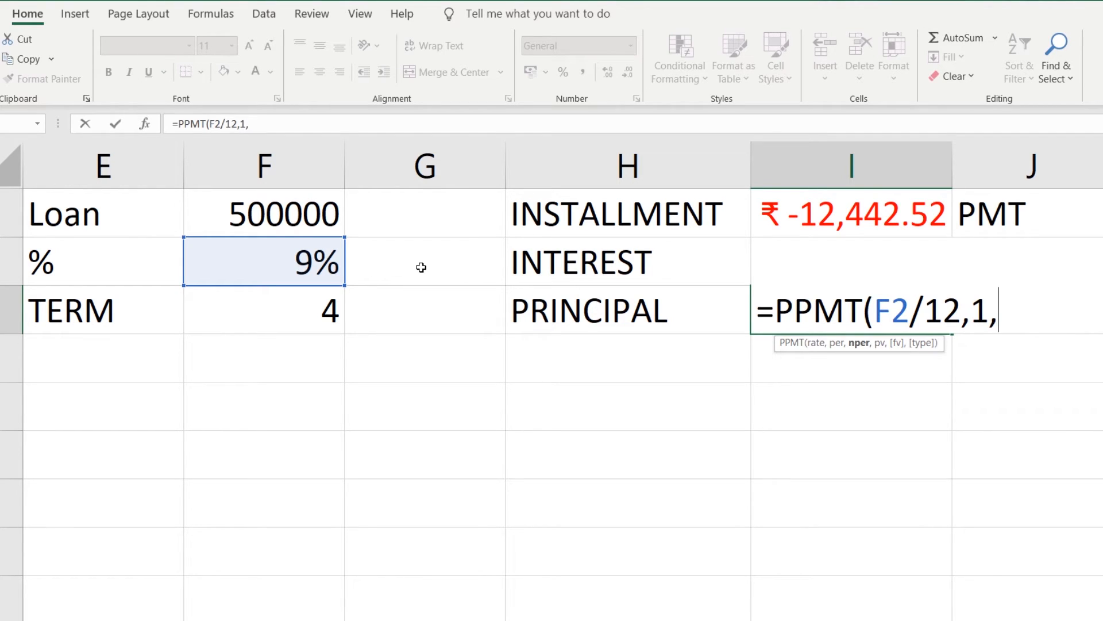
pyautogui.click(260, 309)
pyautogui.write('*12,')
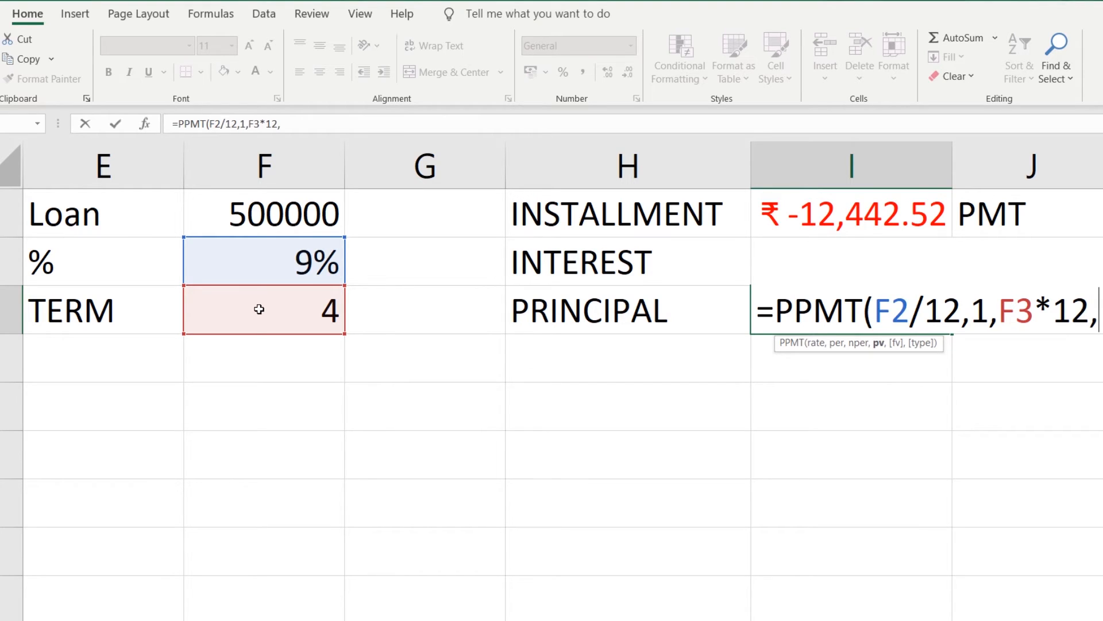
pyautogui.click(281, 217)
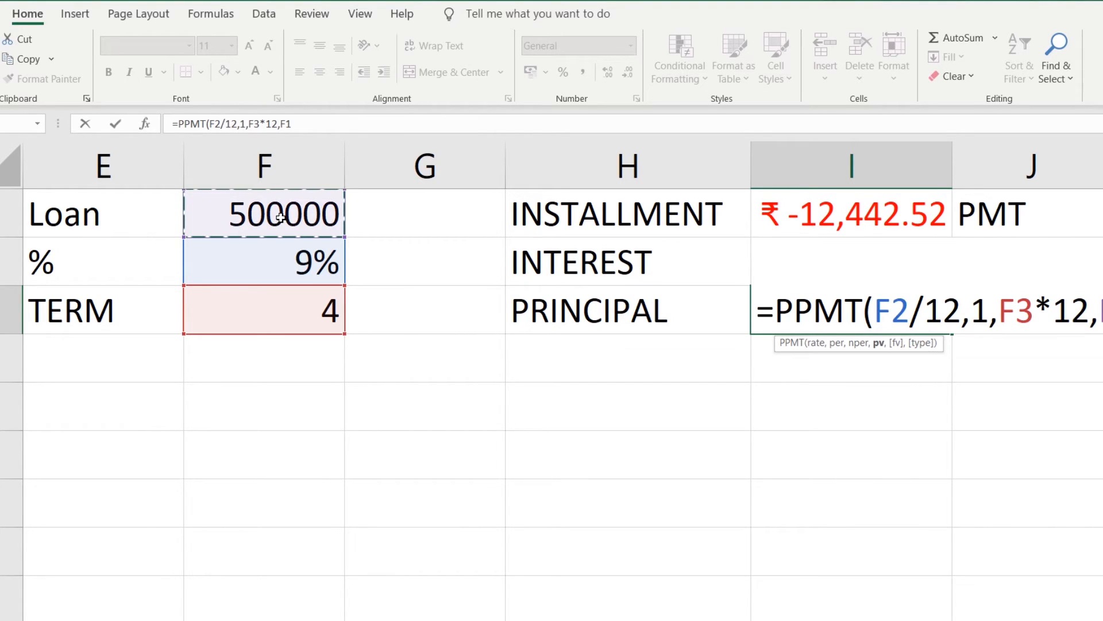
pyautogui.press('Return')
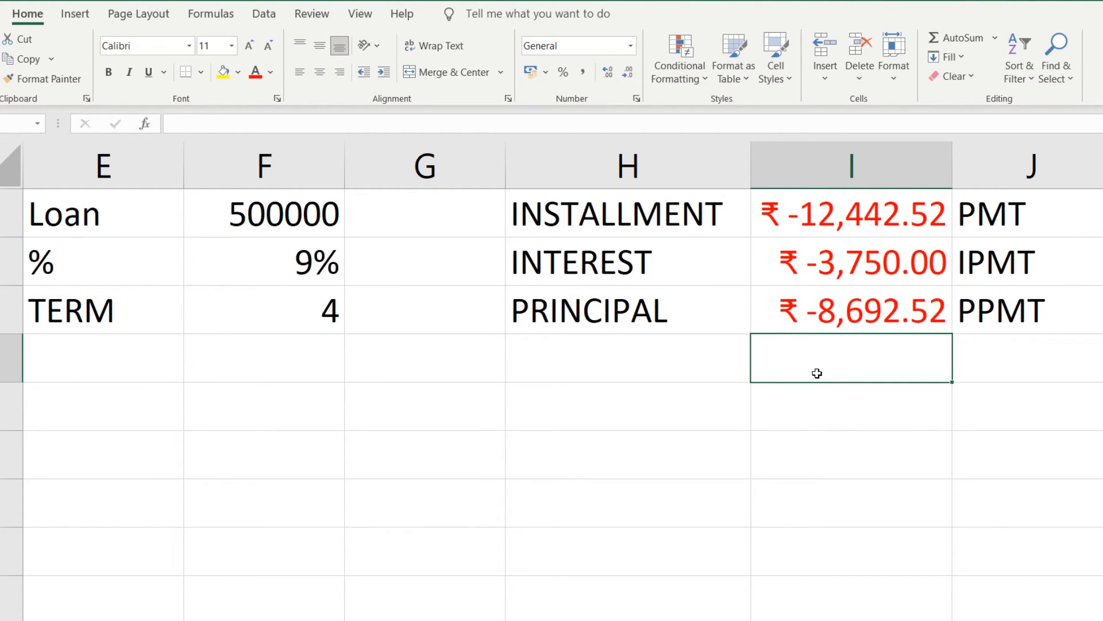
# - Add up the interest and principal in cell I4 with a SUM formula over I2:I3
pyautogui.write('=SUM')
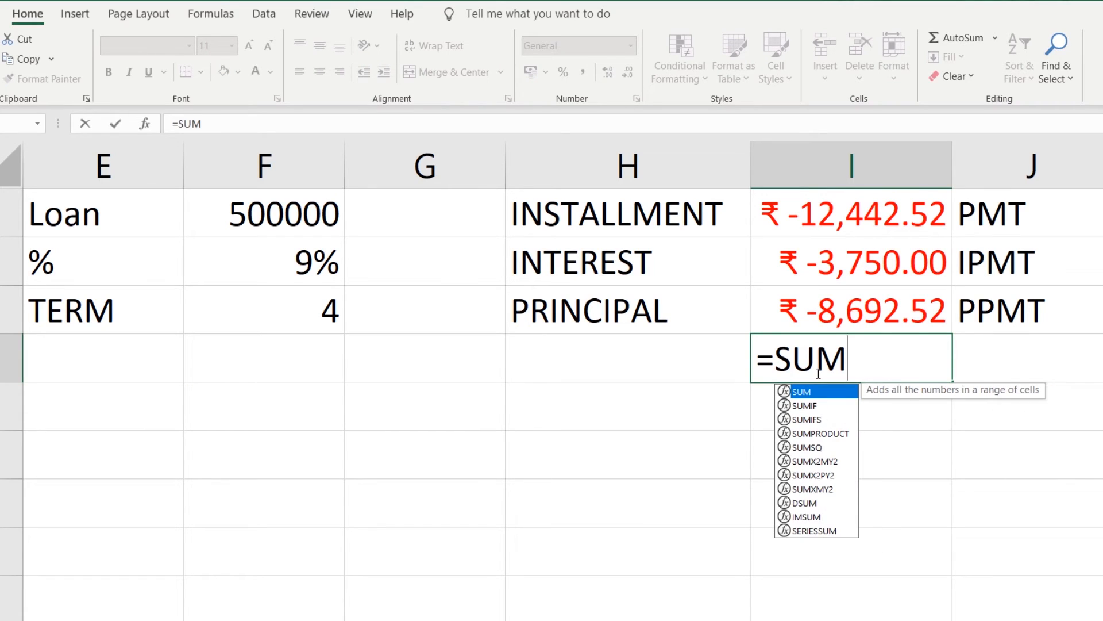
pyautogui.write('(')
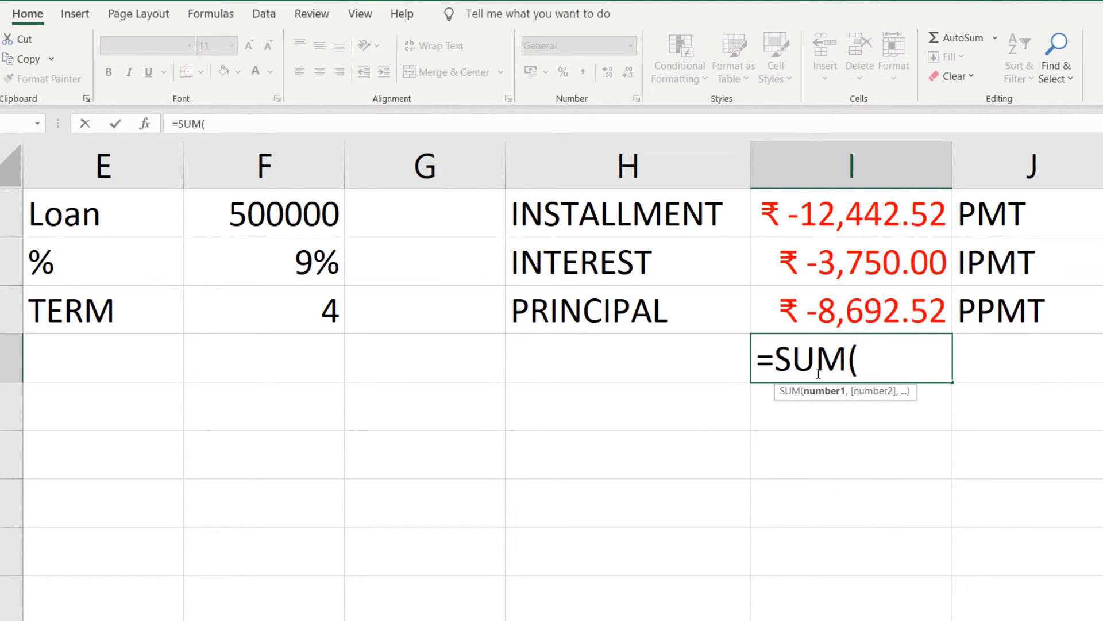
pyautogui.moveTo(851, 263); pyautogui.dragTo(850, 308)
pyautogui.press('Return')
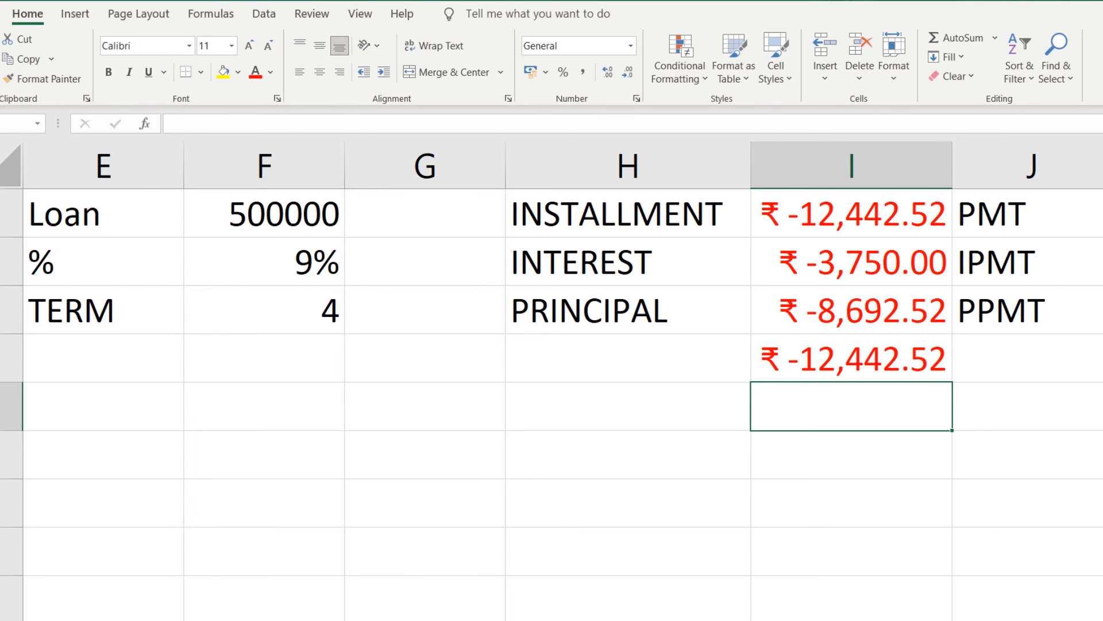
pyautogui.hotkey('alt', 'Tab')
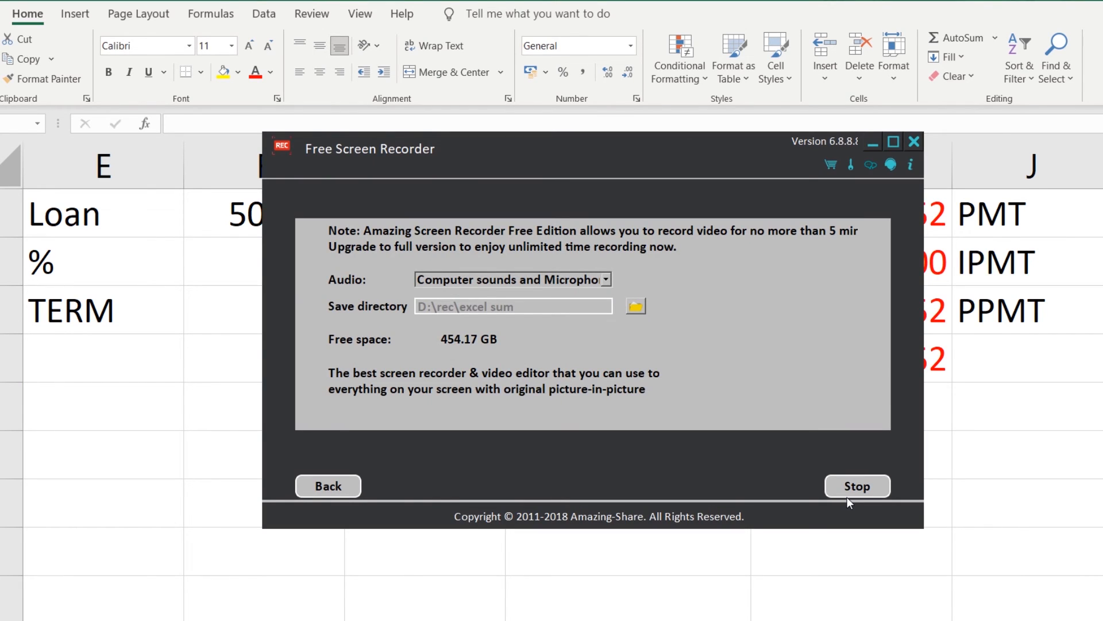
pyautogui.click(844, 485)
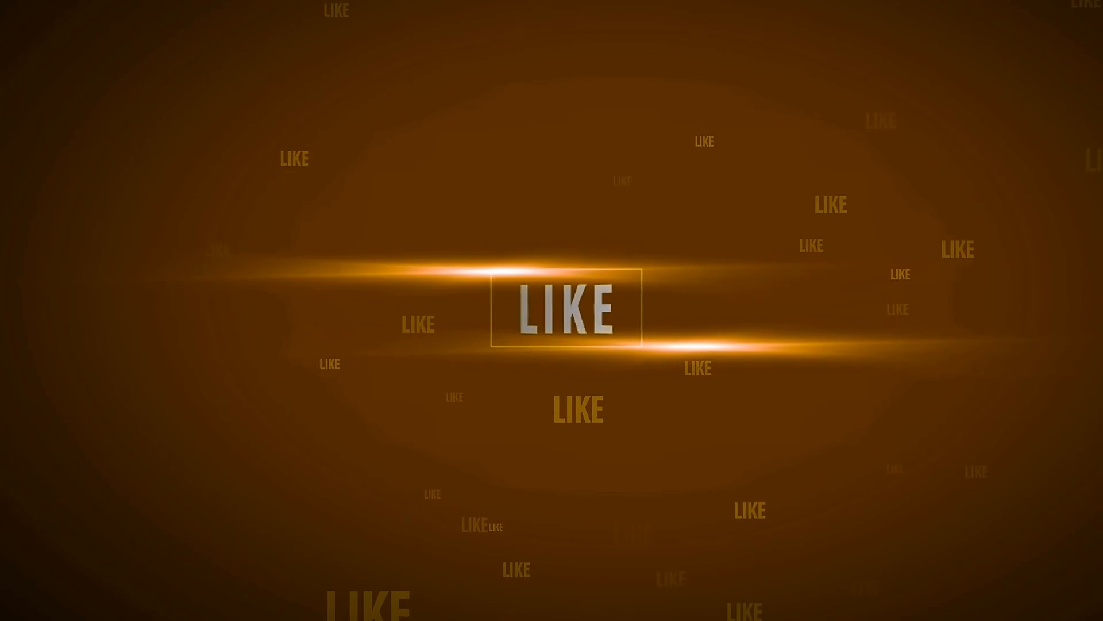